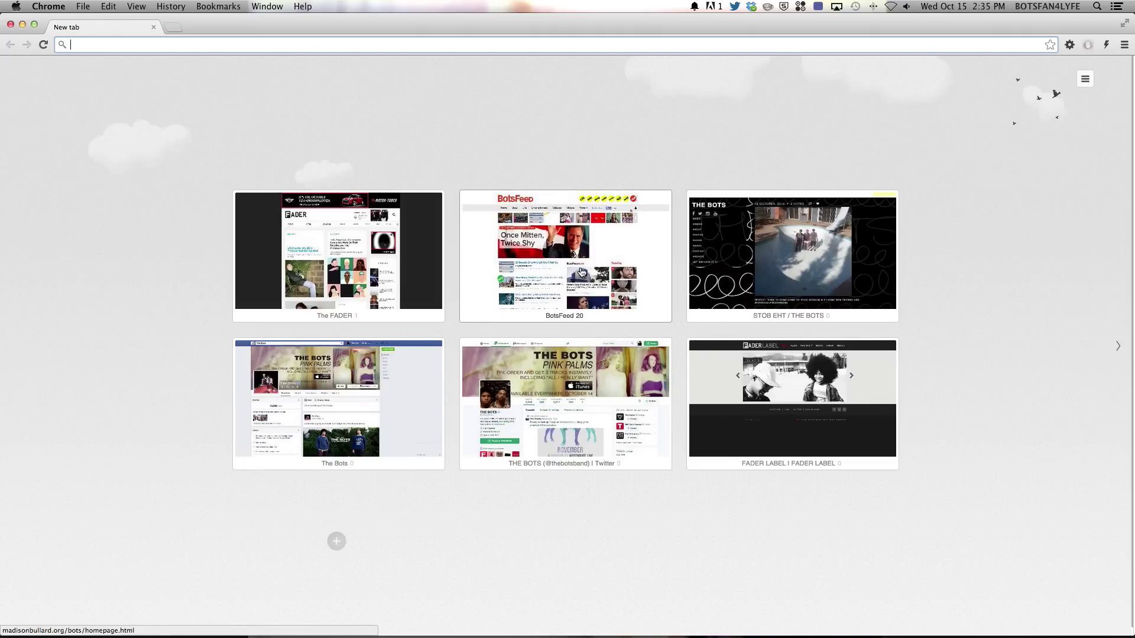
# Open the BotsFeed 20 site from its new tab page thumbnail to reach 'The Bots - All I Really Want'
pyautogui.click(581, 270)
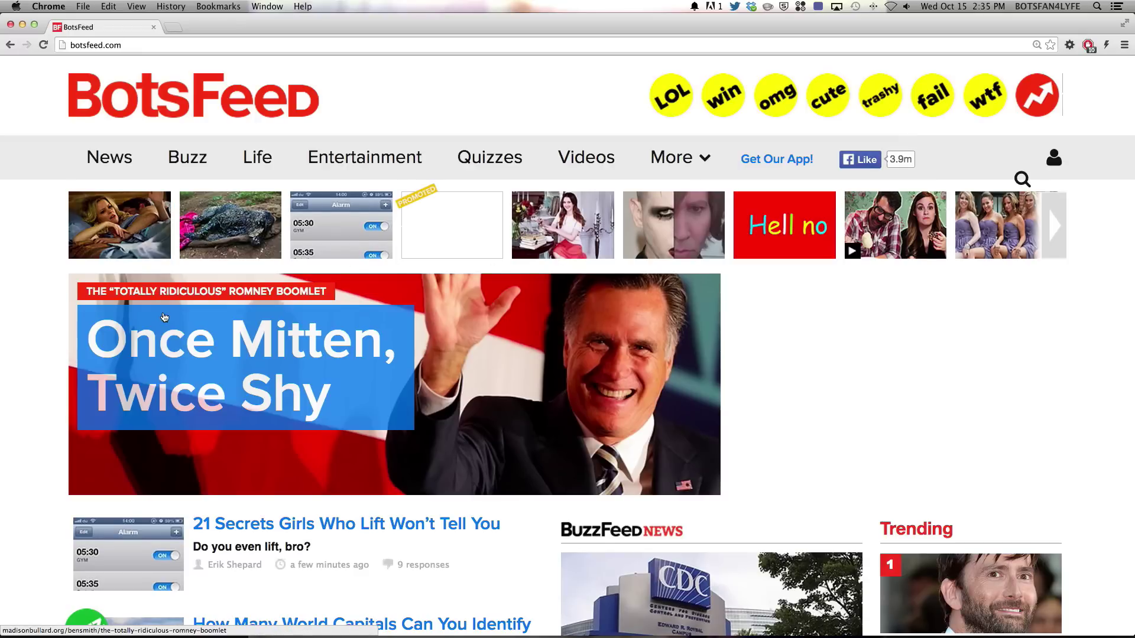
pyautogui.scroll(-5, 164, 316)
pyautogui.scroll(-3, 163, 316)
pyautogui.scroll(-2, 164, 316)
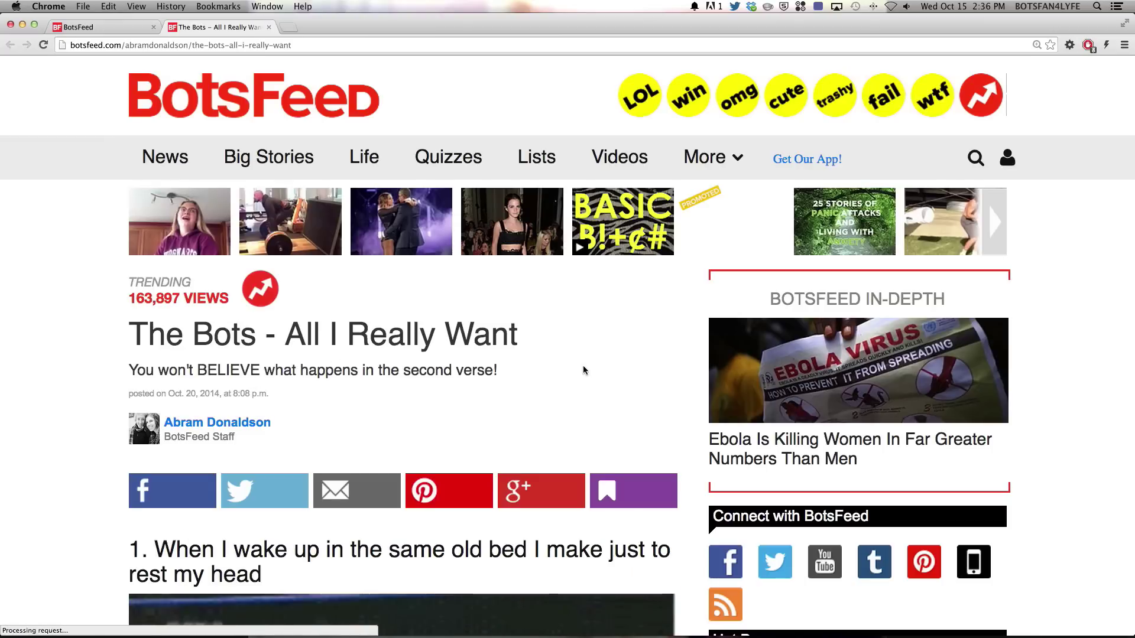
pyautogui.scroll(-1, 591, 370)
pyautogui.scroll(-2, 591, 370)
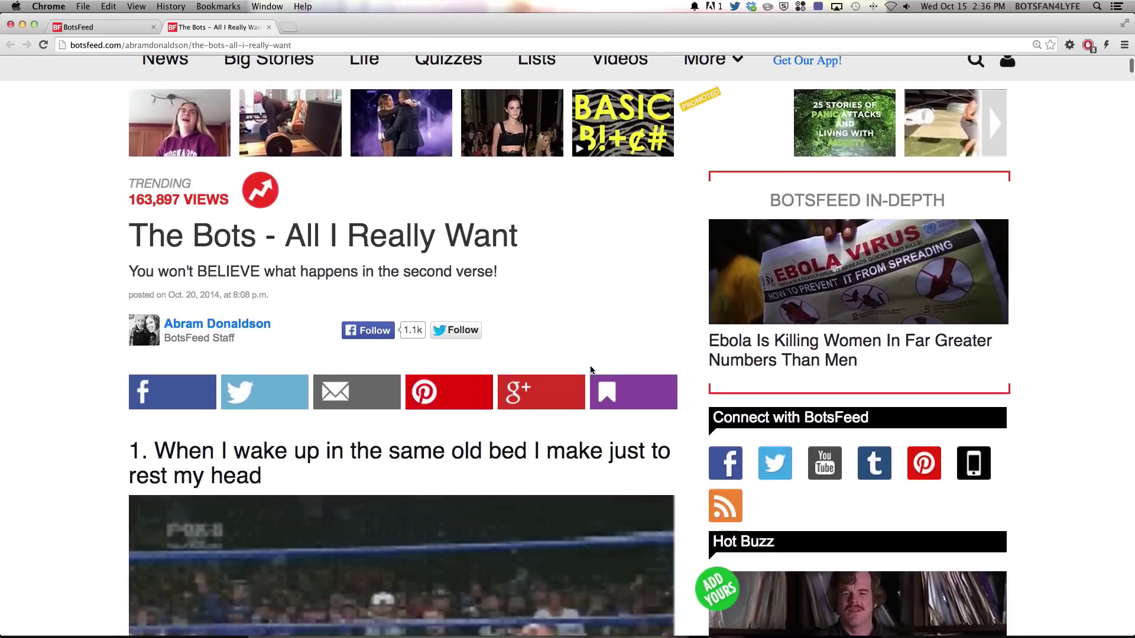
pyautogui.scroll(-3, 591, 369)
pyautogui.scroll(-3, 590, 370)
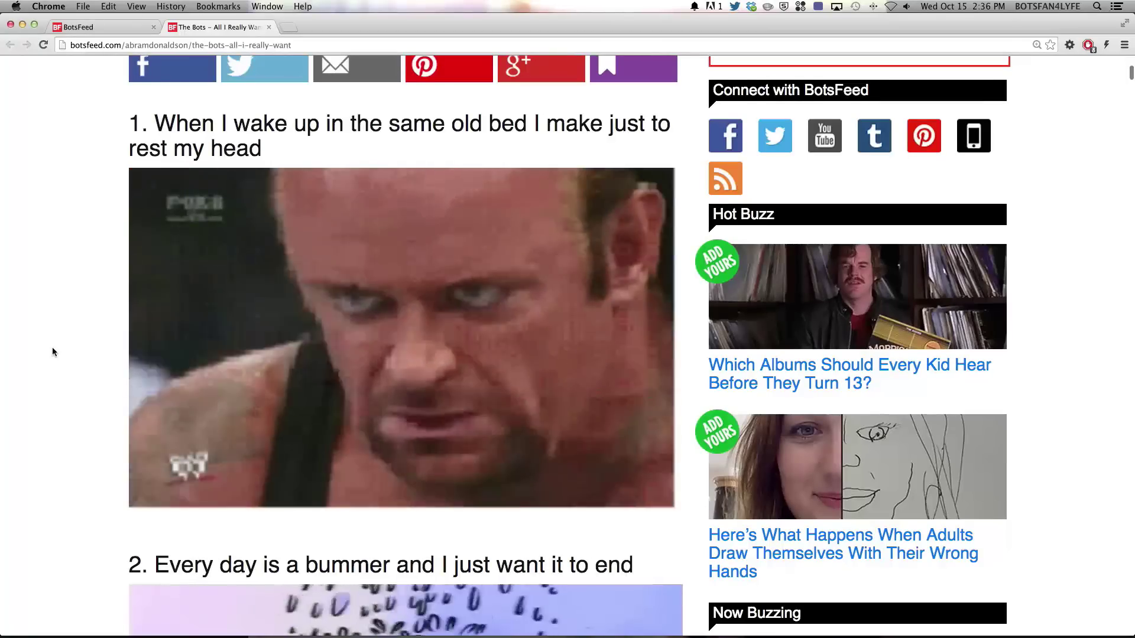
pyautogui.scroll(-1, 53, 352)
pyautogui.scroll(-5, 56, 350)
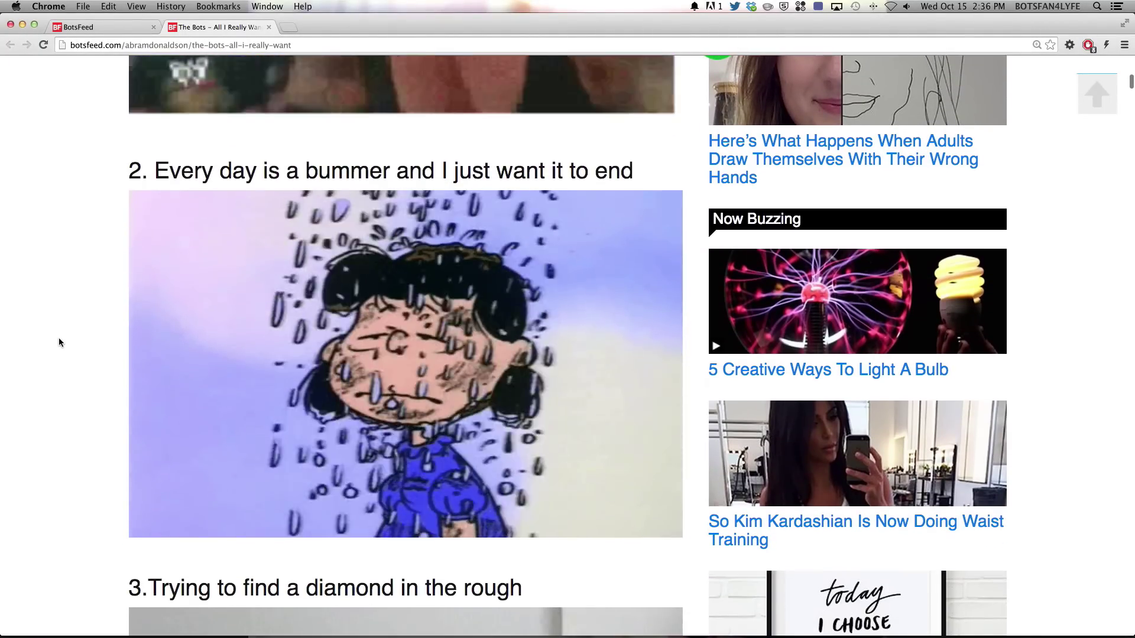
pyautogui.scroll(-3, 63, 340)
pyautogui.scroll(-2, 64, 339)
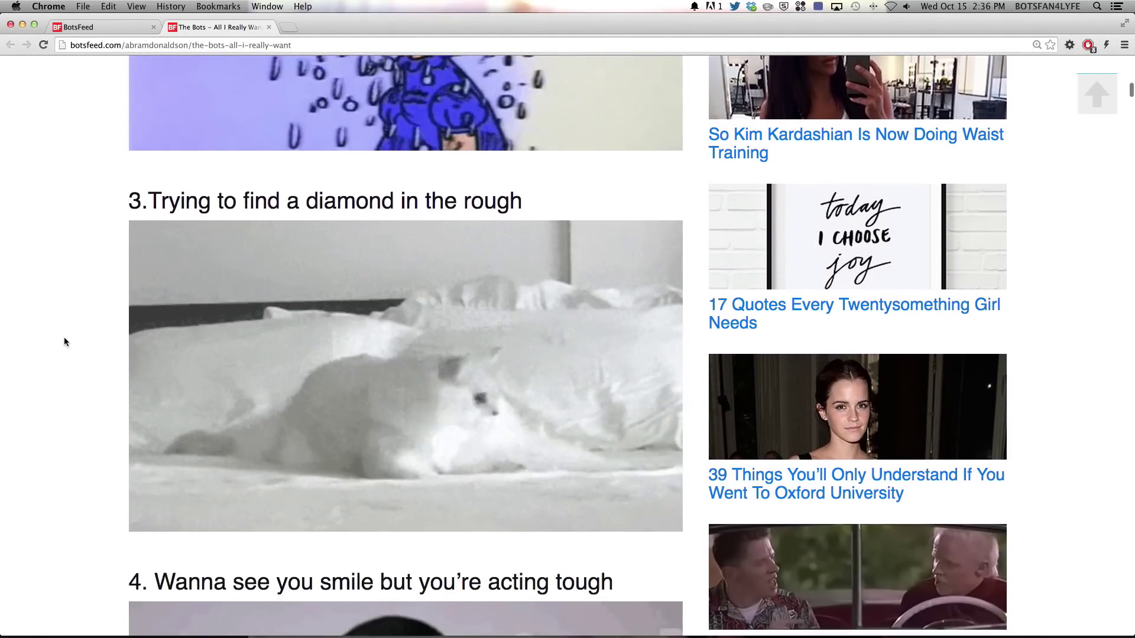
pyautogui.scroll(-5, 64, 341)
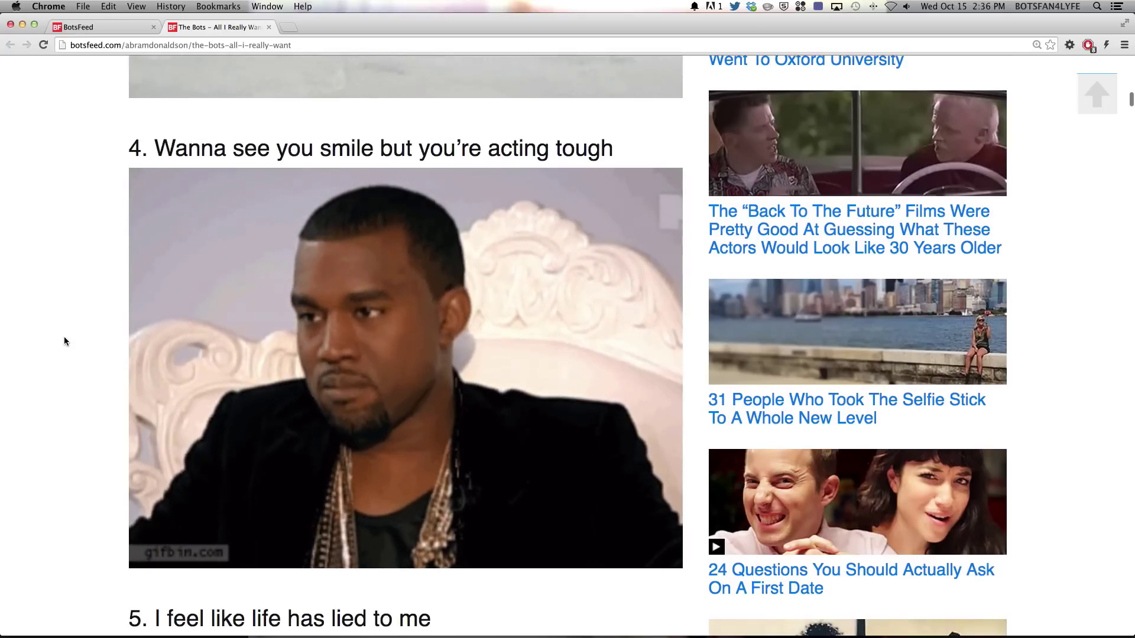
pyautogui.scroll(-5, 63, 341)
pyautogui.scroll(-1, 64, 341)
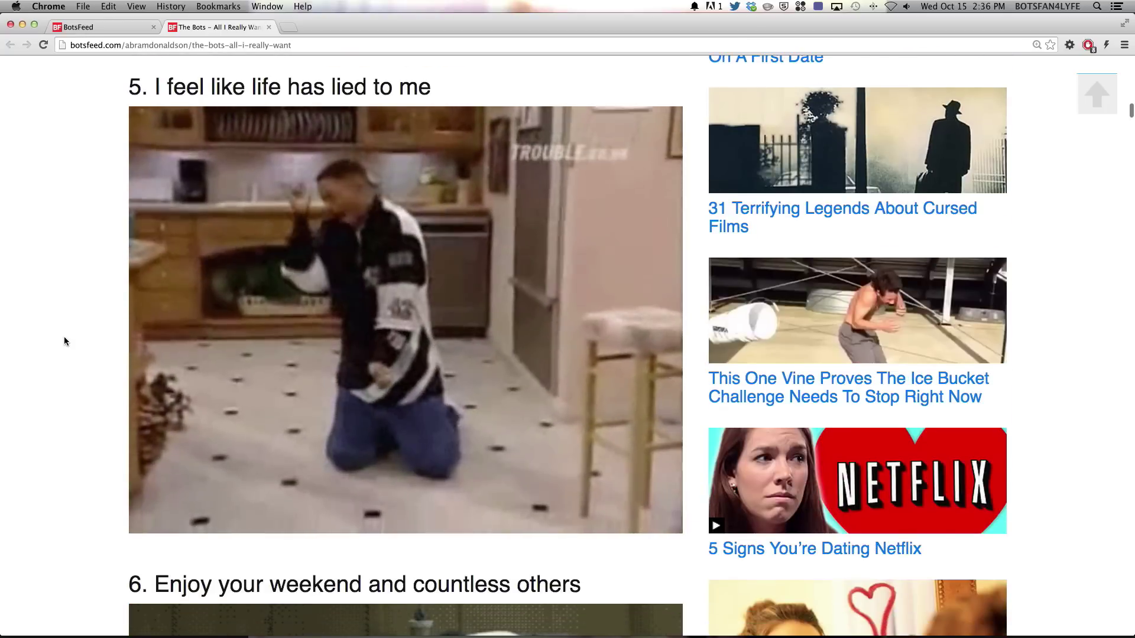
pyautogui.scroll(-5, 64, 341)
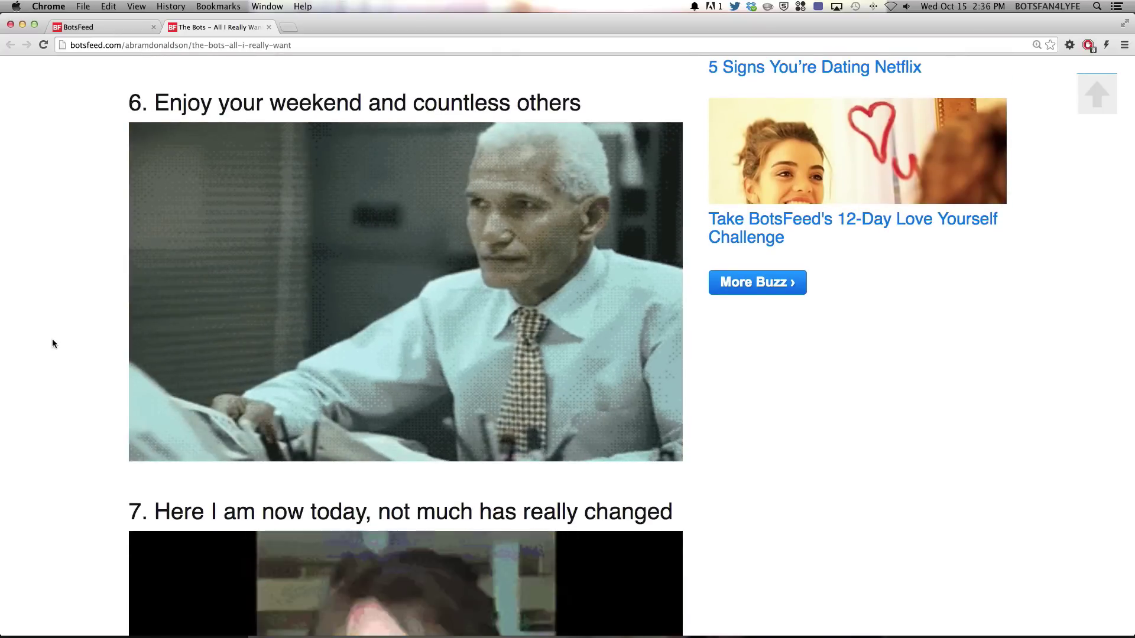
pyautogui.scroll(-4, 52, 343)
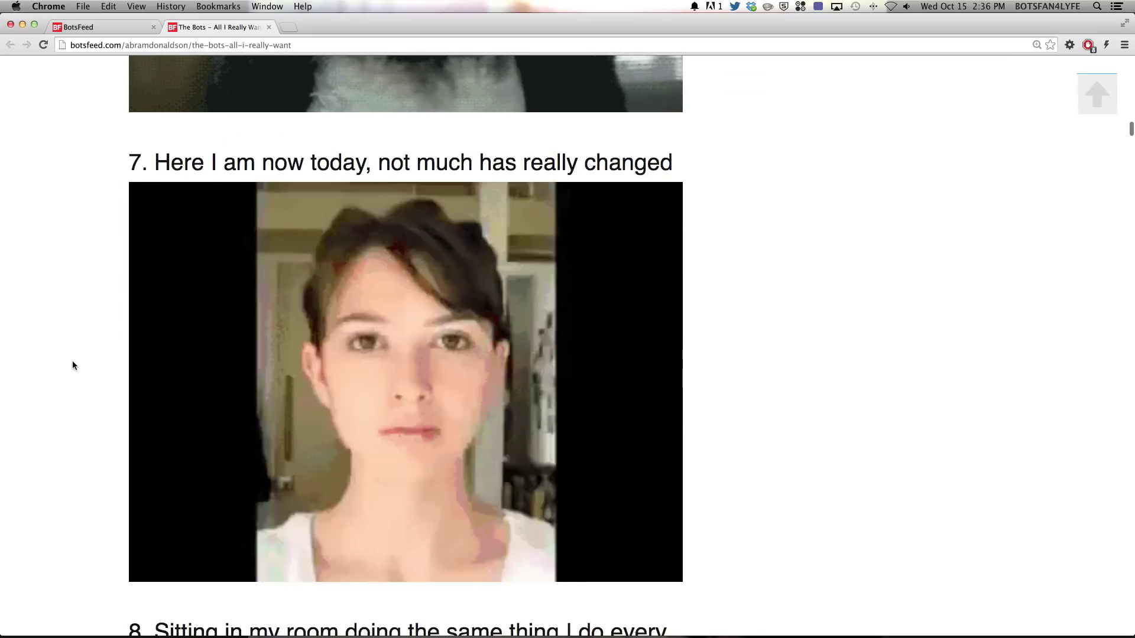
pyautogui.scroll(-5, 72, 366)
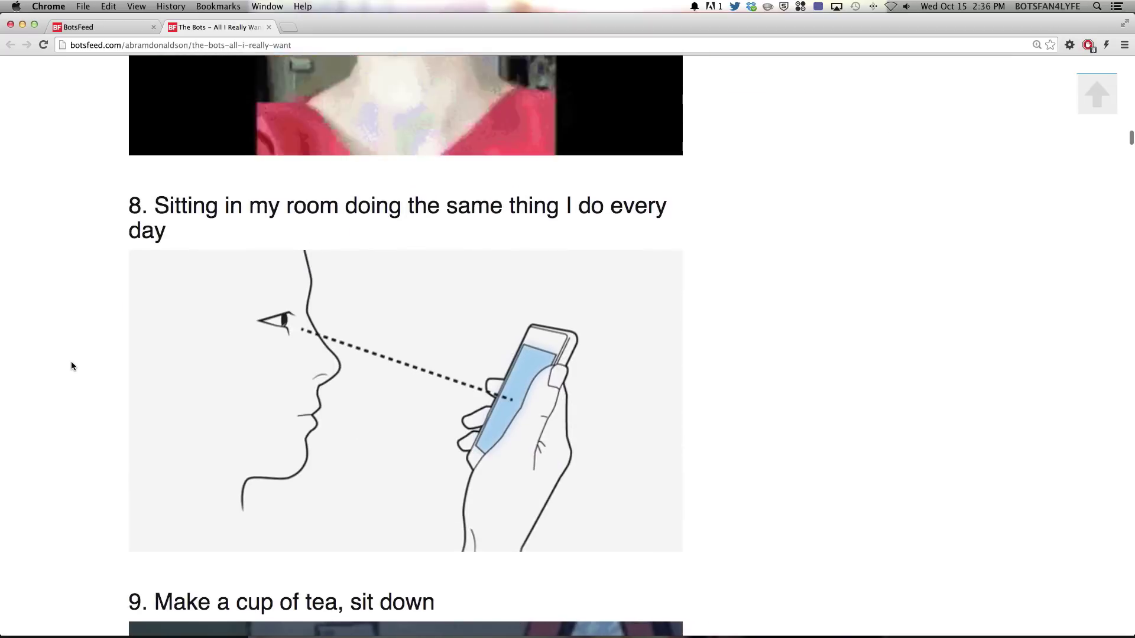
pyautogui.scroll(-5, 72, 365)
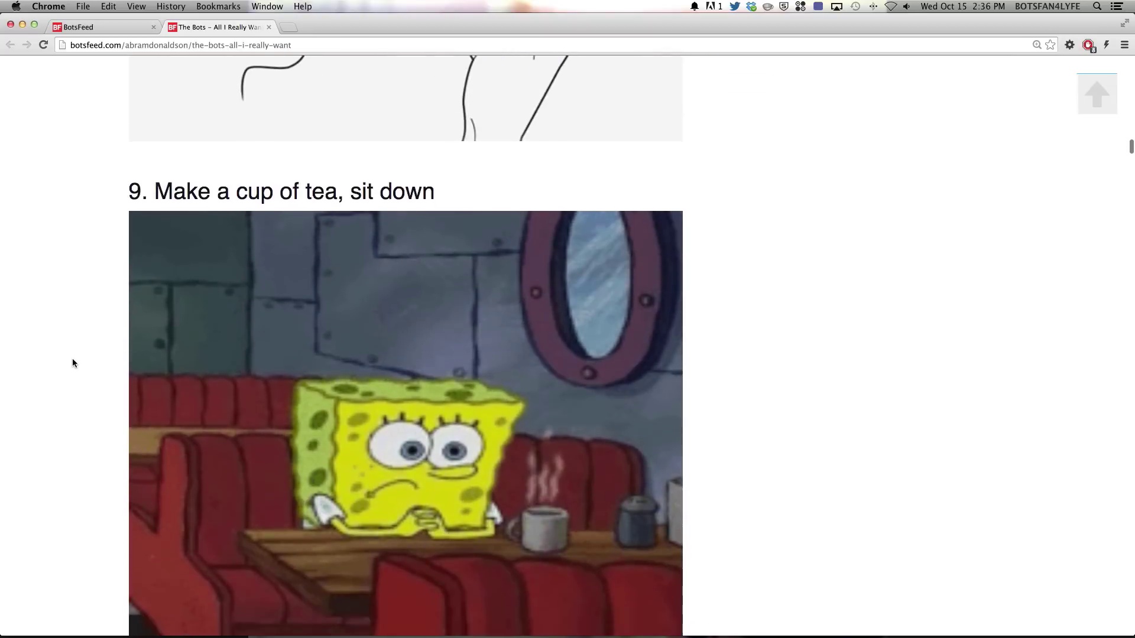
pyautogui.scroll(-5, 73, 358)
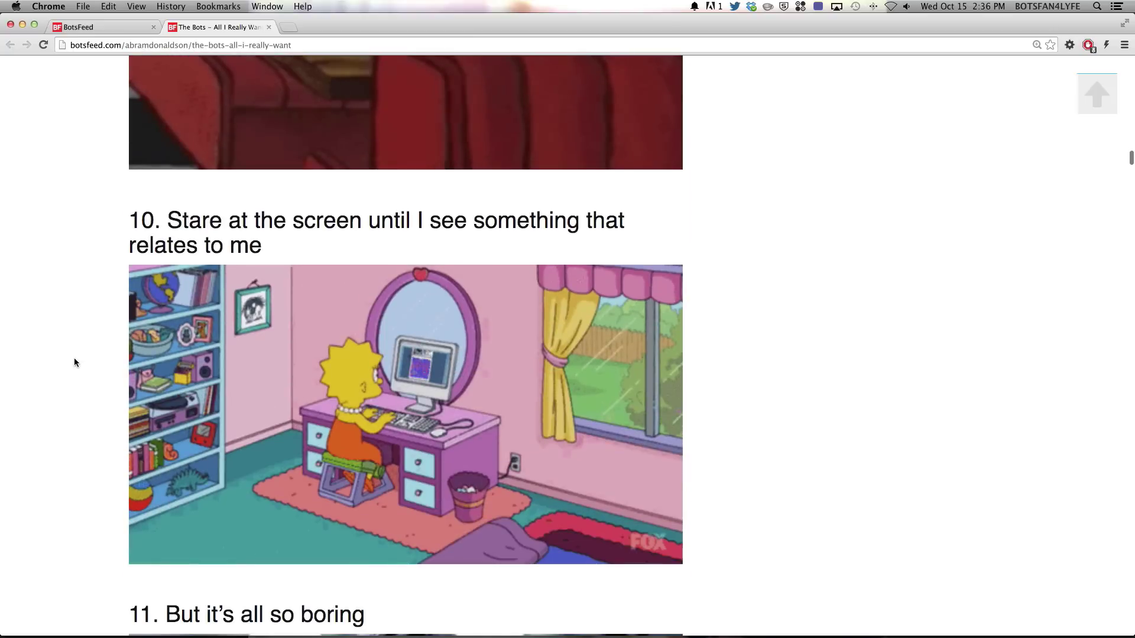
pyautogui.scroll(-3, 74, 359)
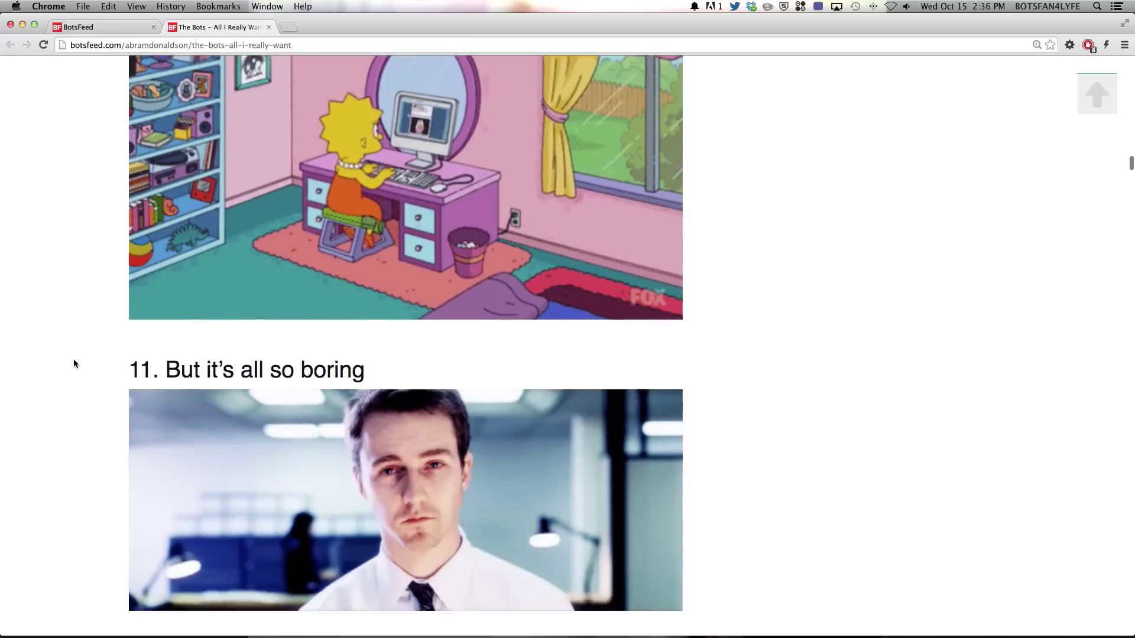
pyautogui.scroll(-2, 74, 358)
pyautogui.scroll(-4, 74, 362)
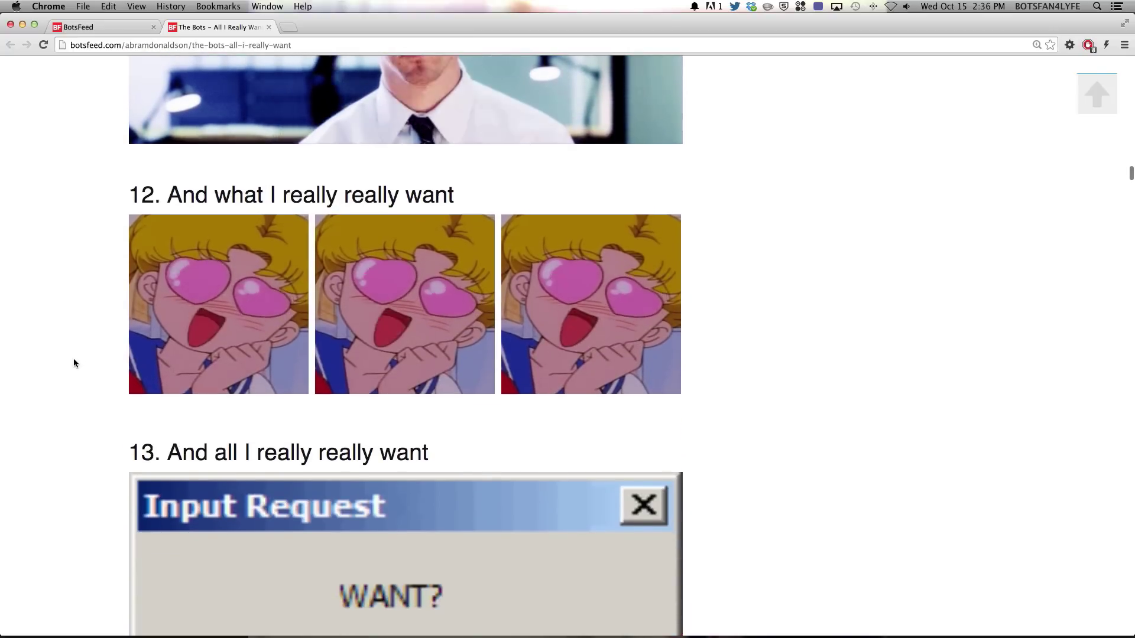
pyautogui.scroll(-3, 74, 358)
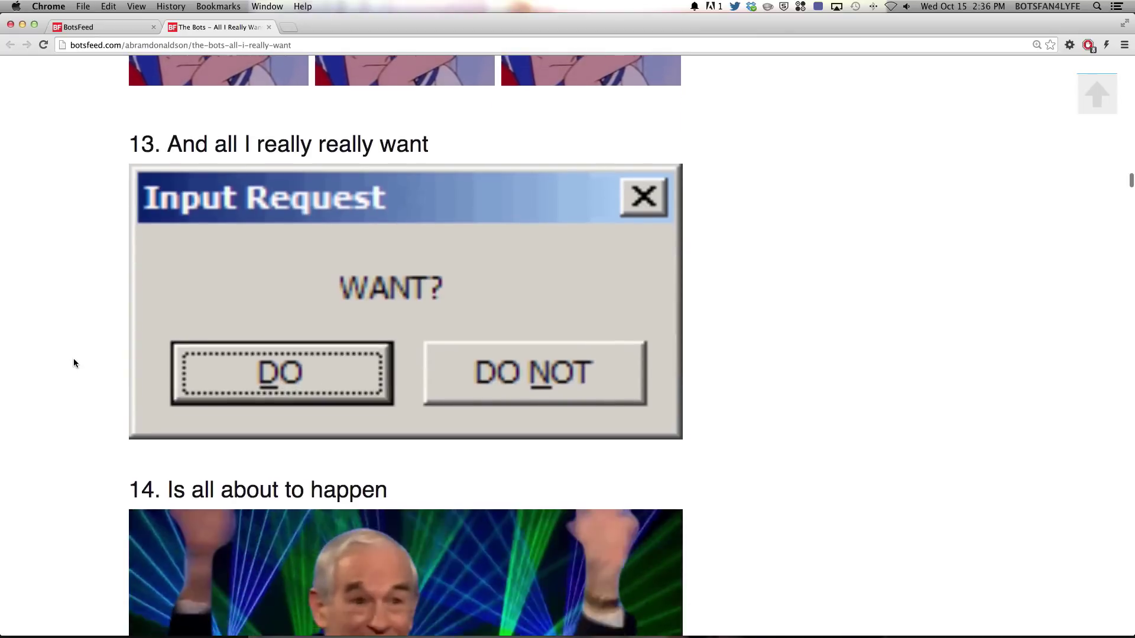
pyautogui.scroll(-4, 74, 363)
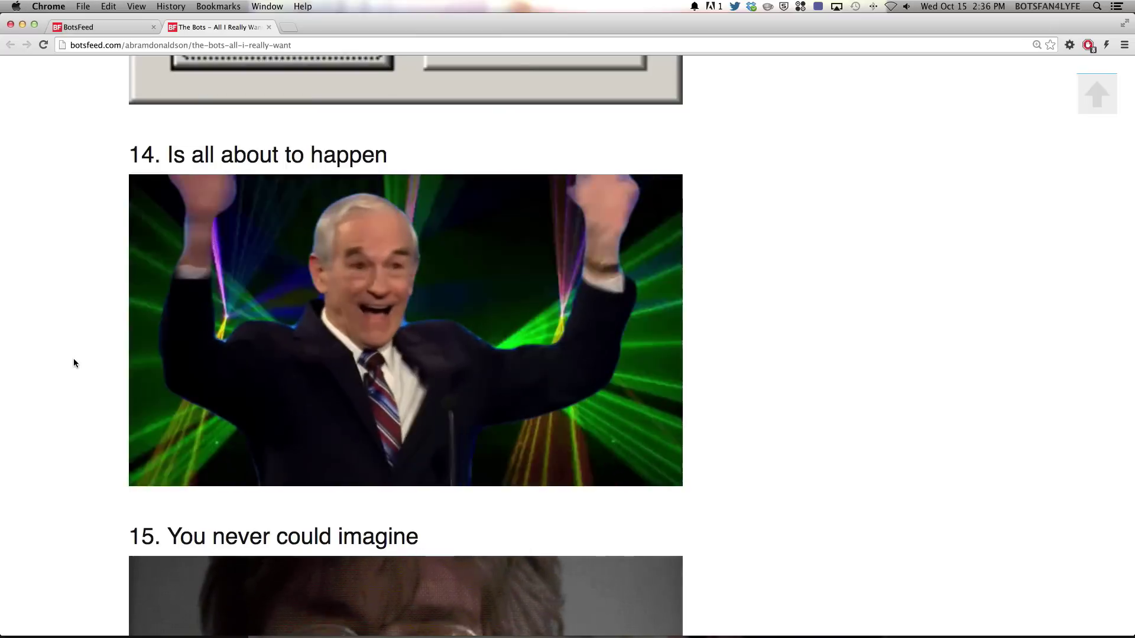
pyautogui.scroll(-4, 74, 363)
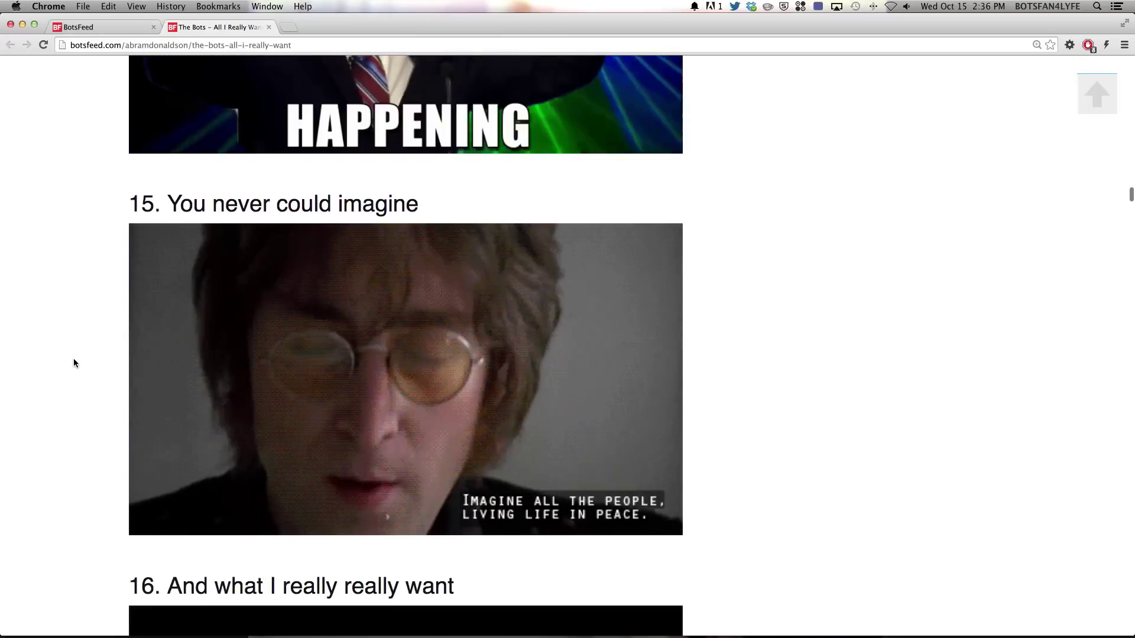
pyautogui.scroll(-5, 74, 362)
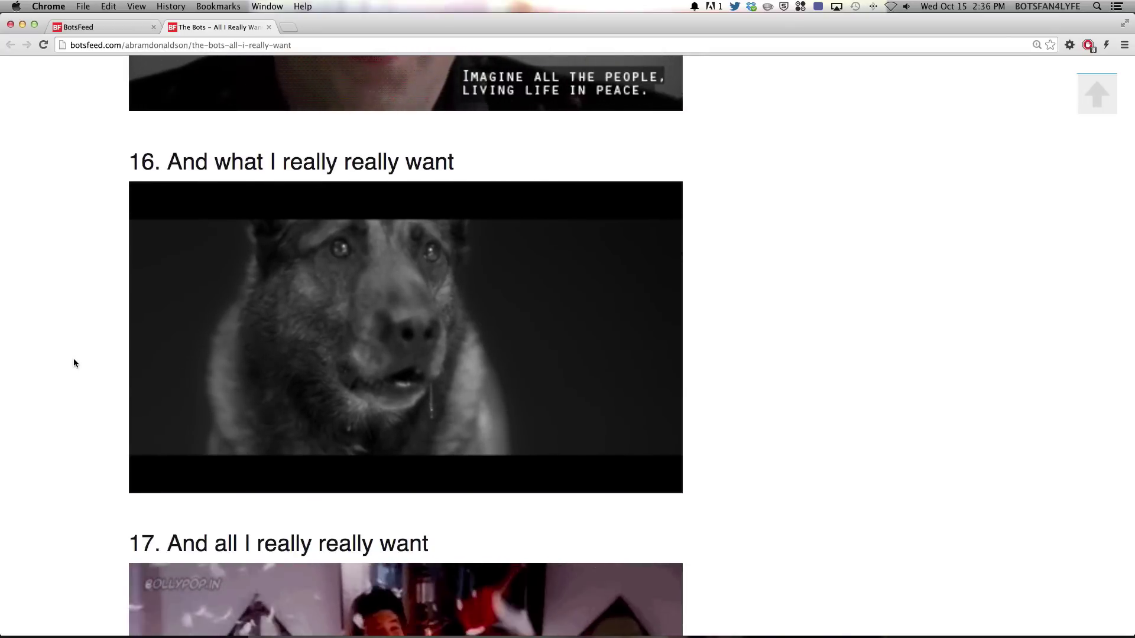
pyautogui.scroll(-5, 74, 363)
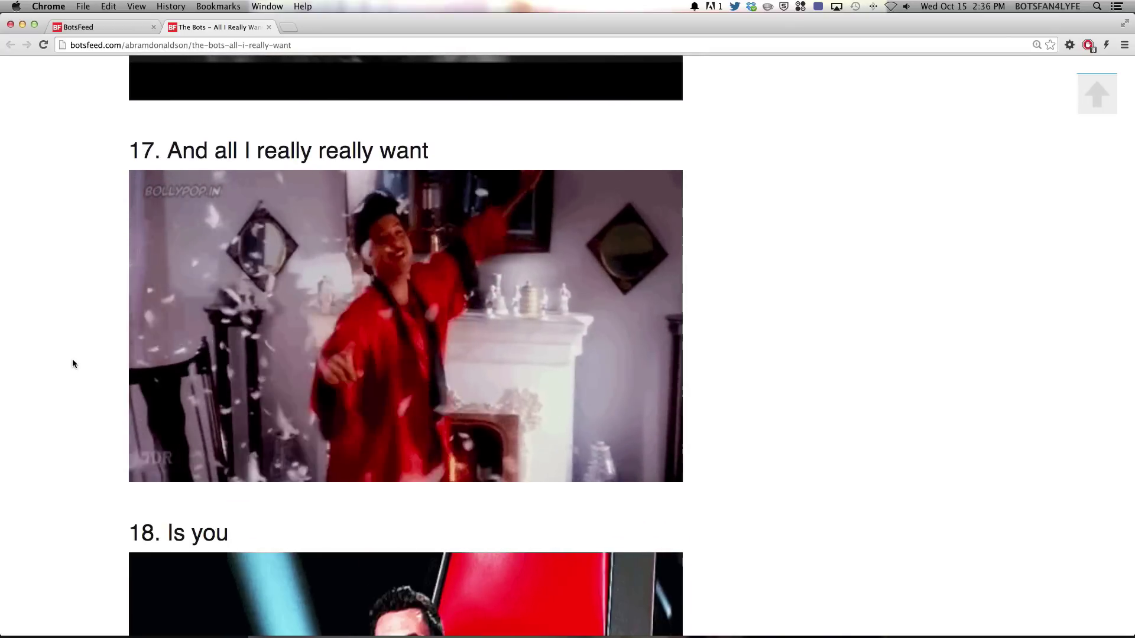
pyautogui.scroll(-5, 74, 362)
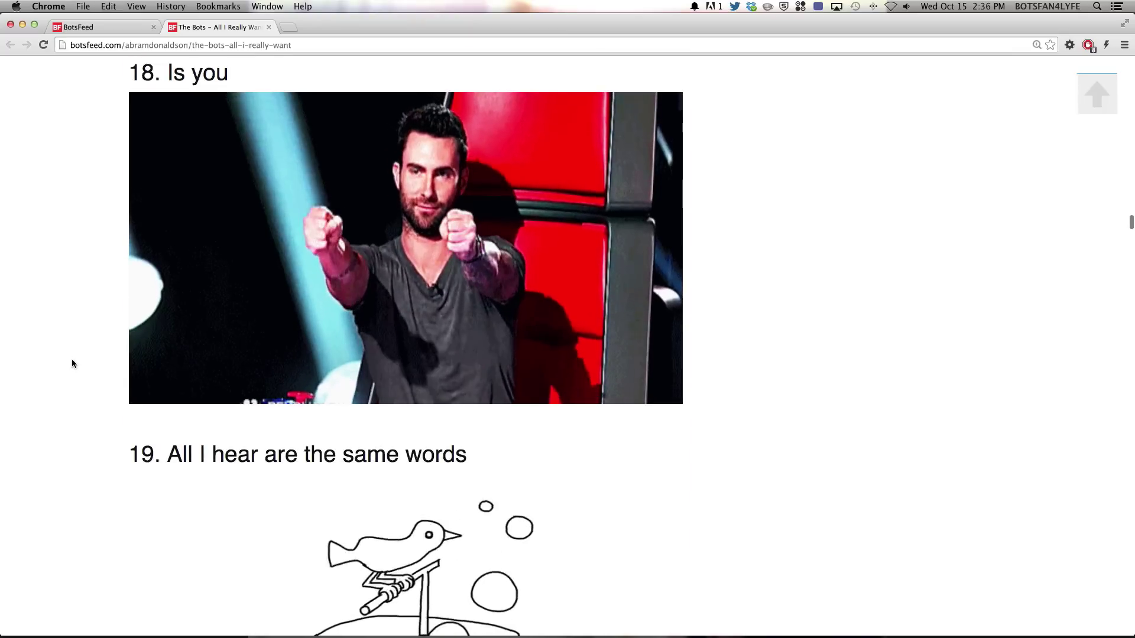
pyautogui.scroll(1, 73, 364)
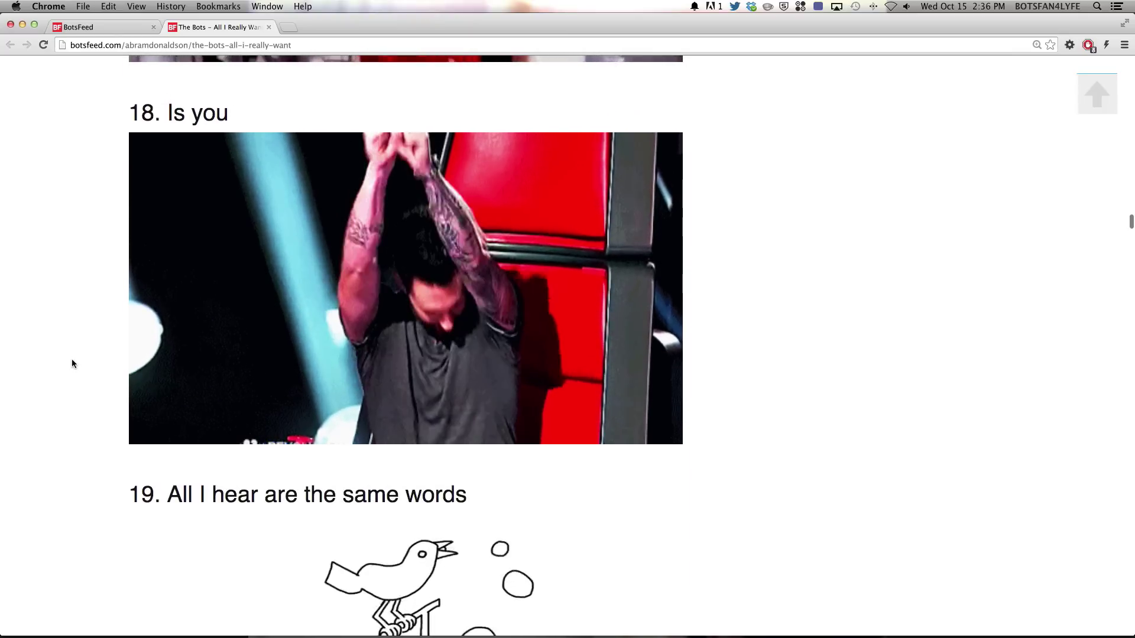
pyautogui.scroll(-4, 73, 362)
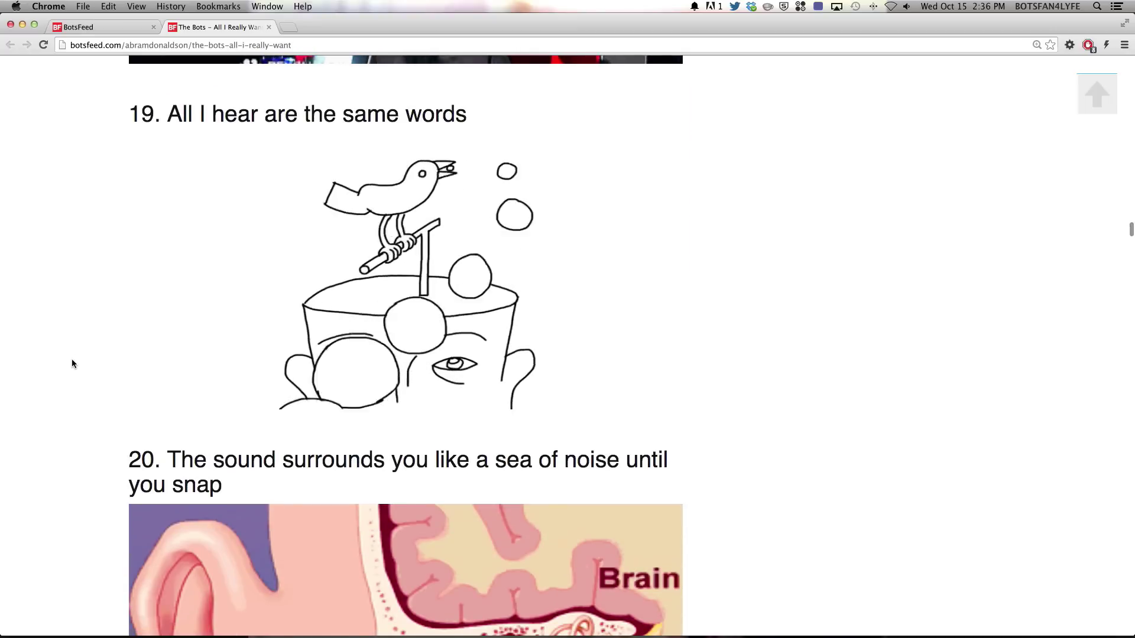
pyautogui.scroll(-4, 72, 359)
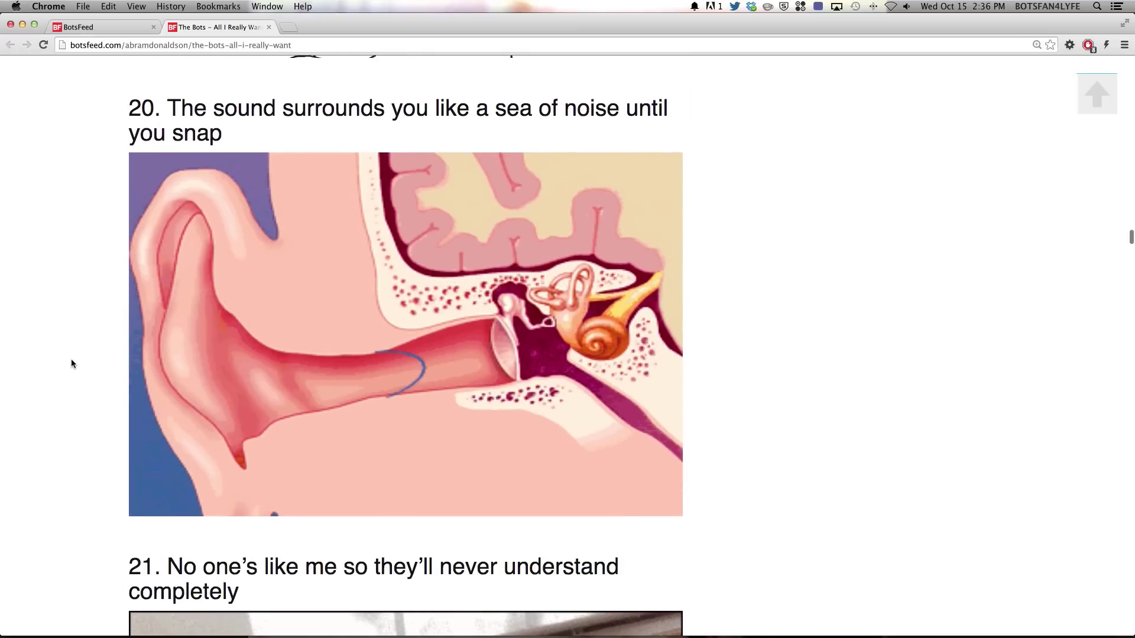
pyautogui.scroll(-5, 71, 359)
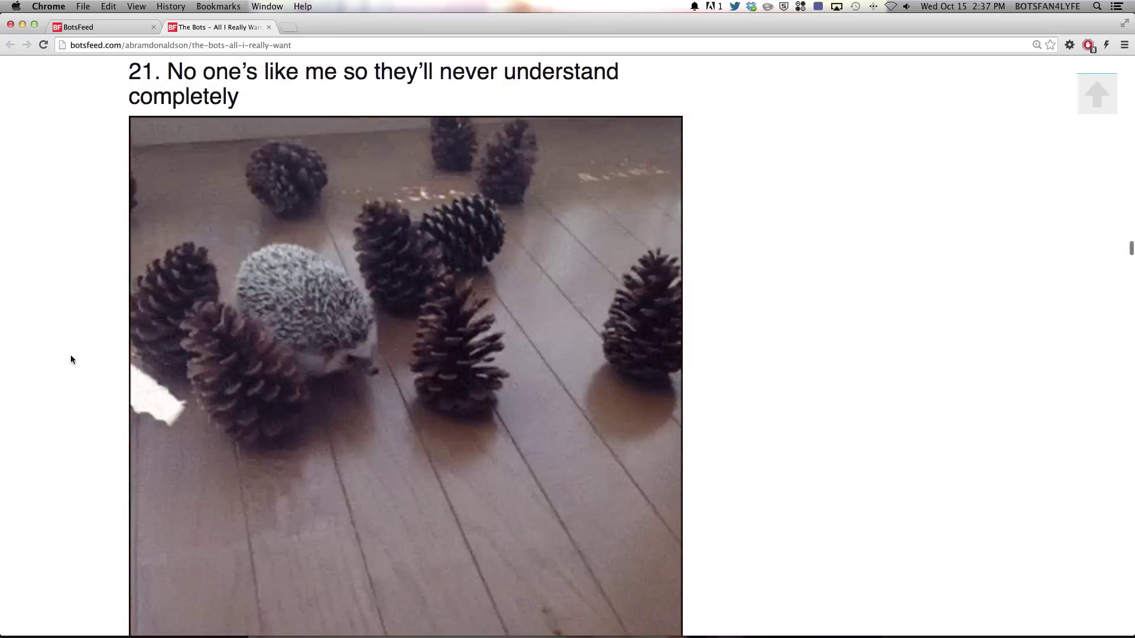
pyautogui.scroll(-6, 71, 359)
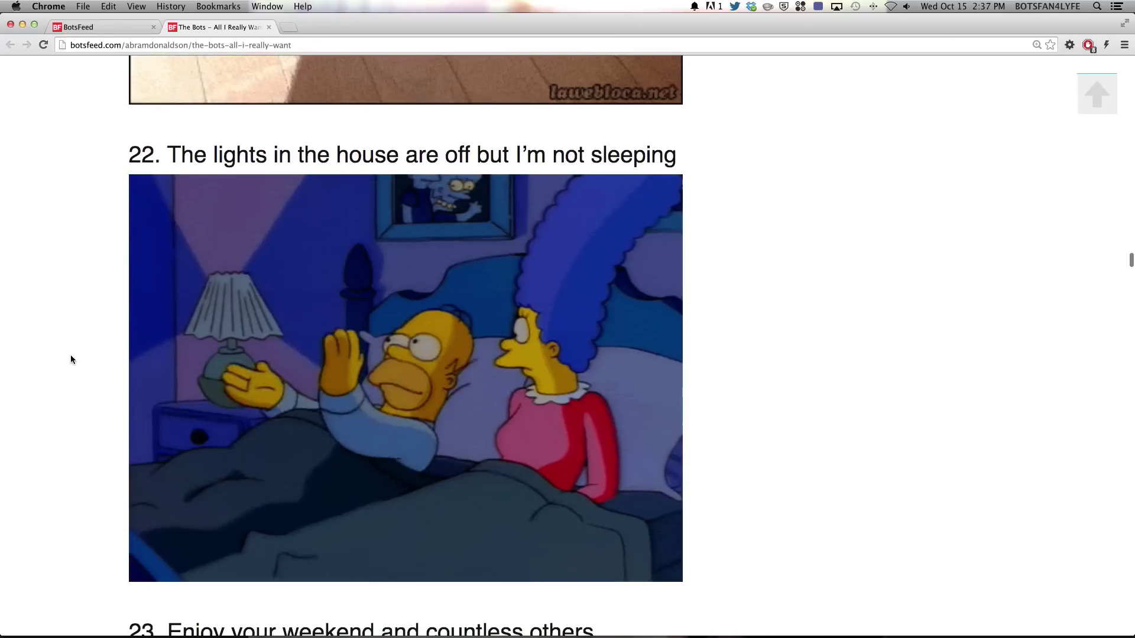
pyautogui.scroll(-5, 72, 358)
pyautogui.scroll(1, 72, 359)
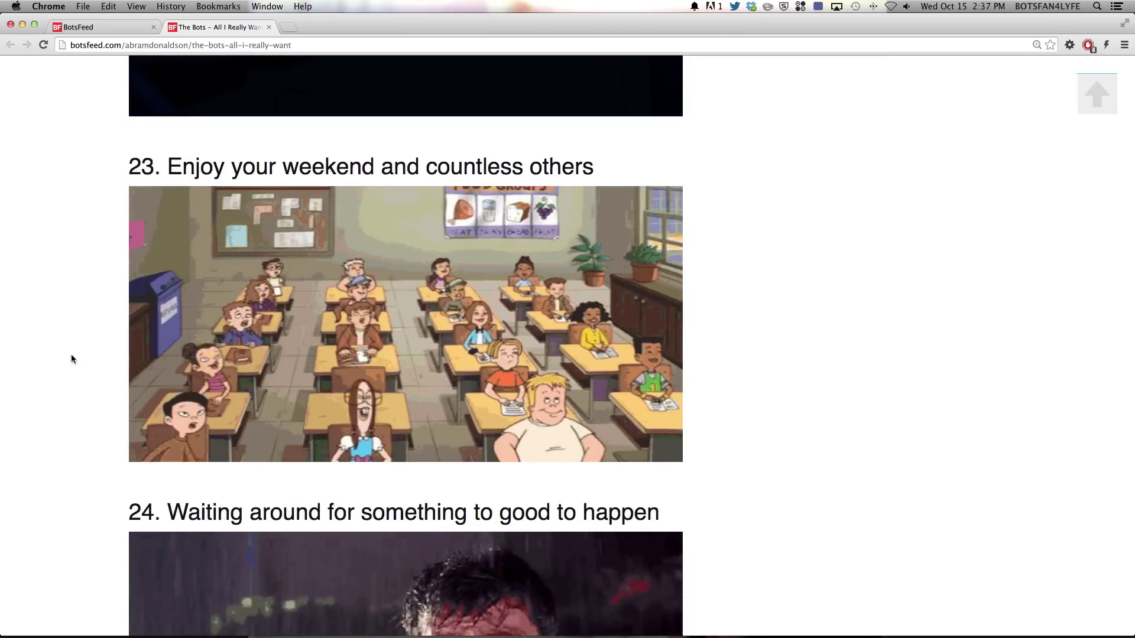
pyautogui.scroll(-5, 71, 358)
pyautogui.scroll(1, 69, 358)
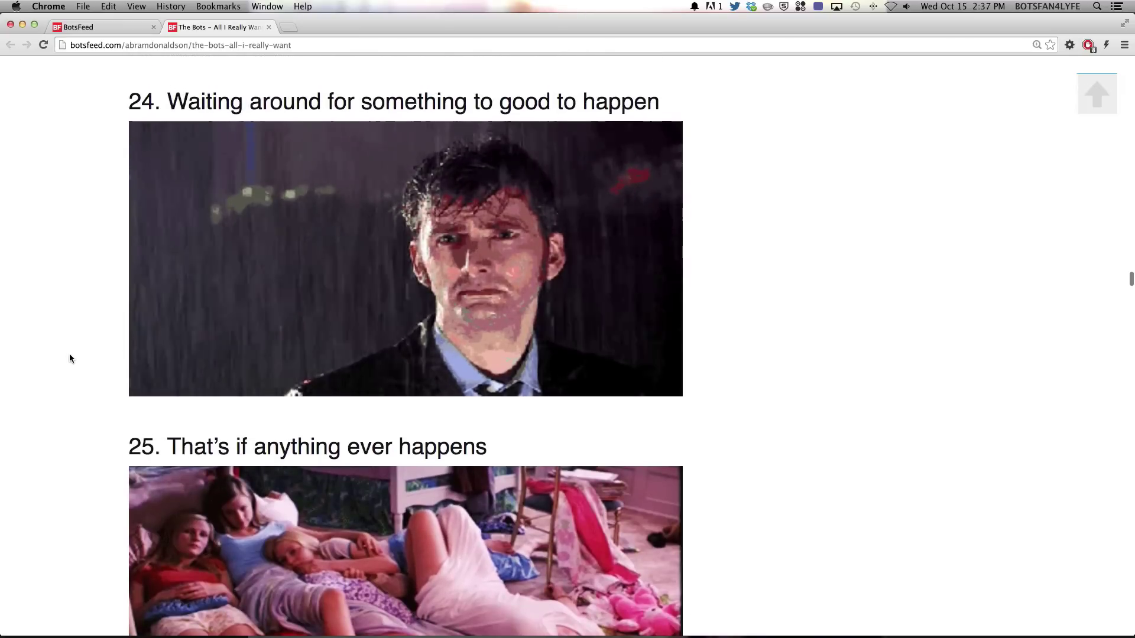
pyautogui.scroll(-3, 71, 358)
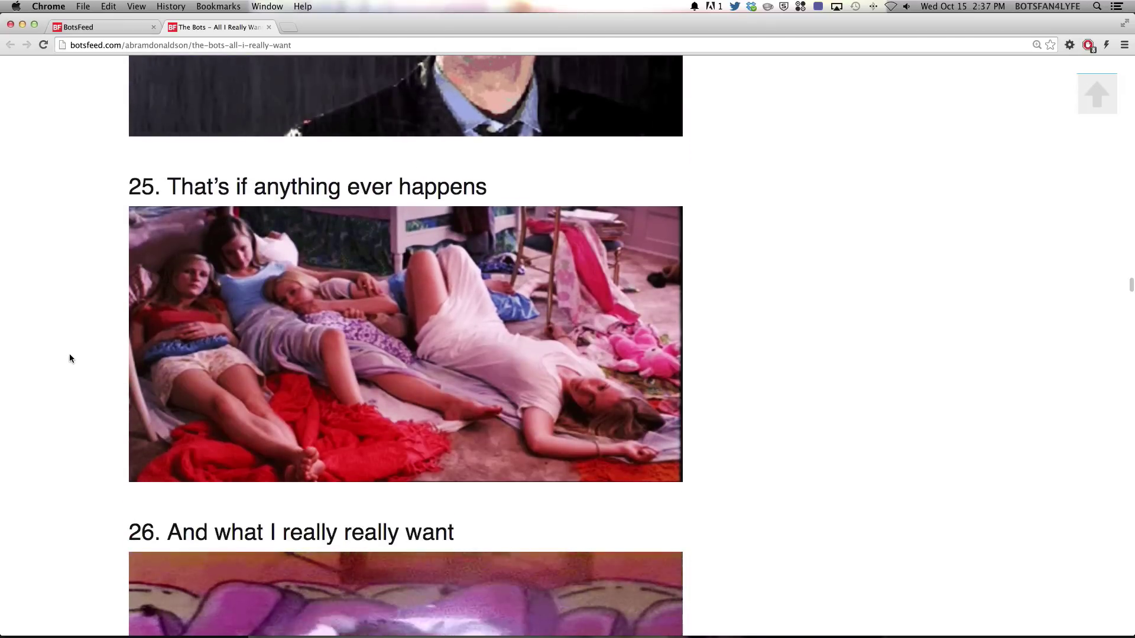
pyautogui.scroll(-4, 69, 359)
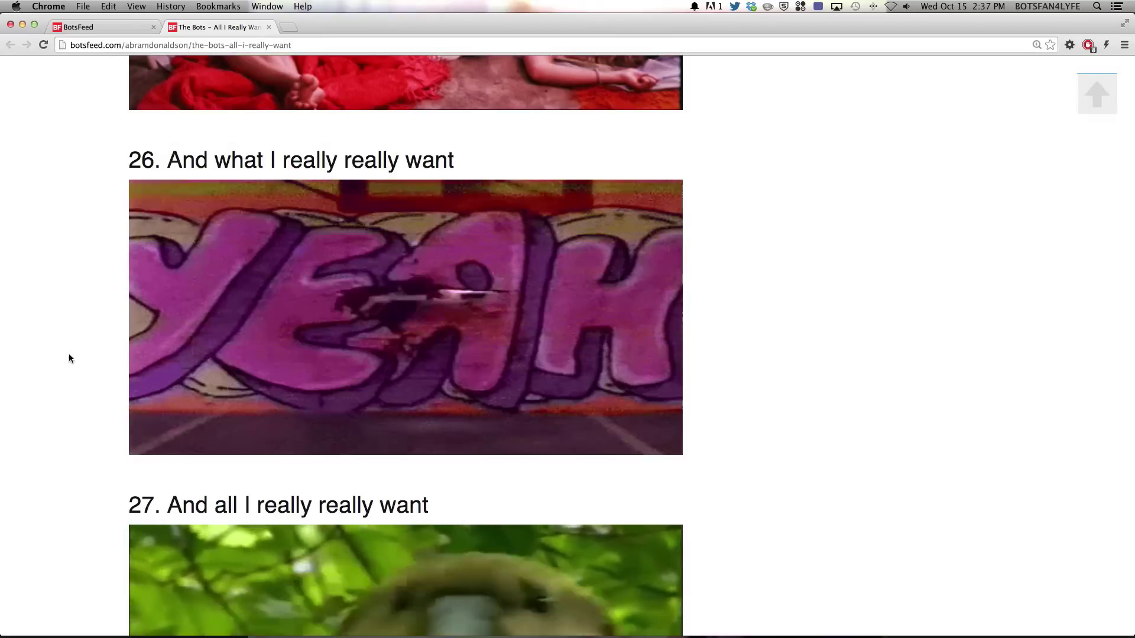
pyautogui.scroll(-5, 69, 358)
pyautogui.scroll(1, 68, 357)
pyautogui.scroll(1, 68, 357)
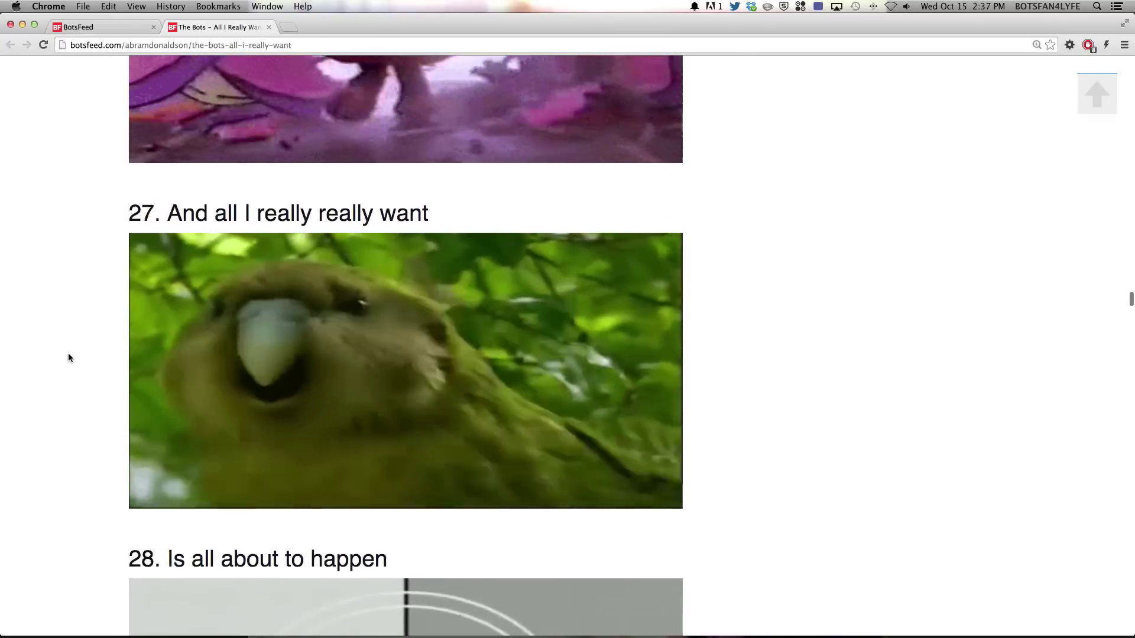
pyautogui.scroll(-1, 68, 357)
pyautogui.scroll(-4, 68, 358)
pyautogui.scroll(1, 68, 357)
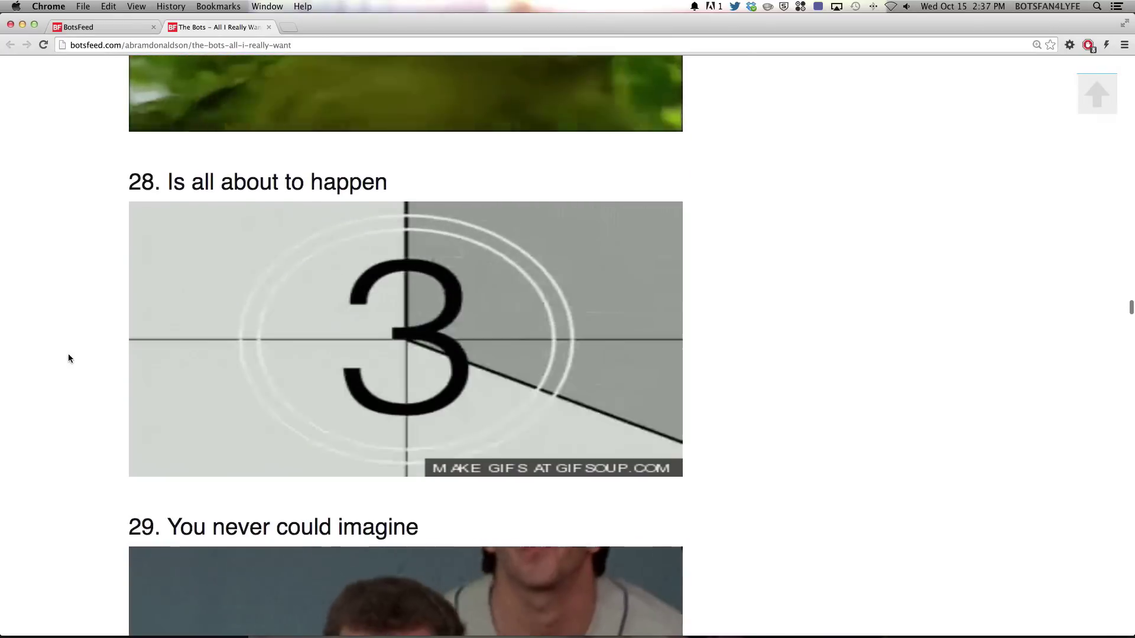
pyautogui.scroll(-4, 69, 358)
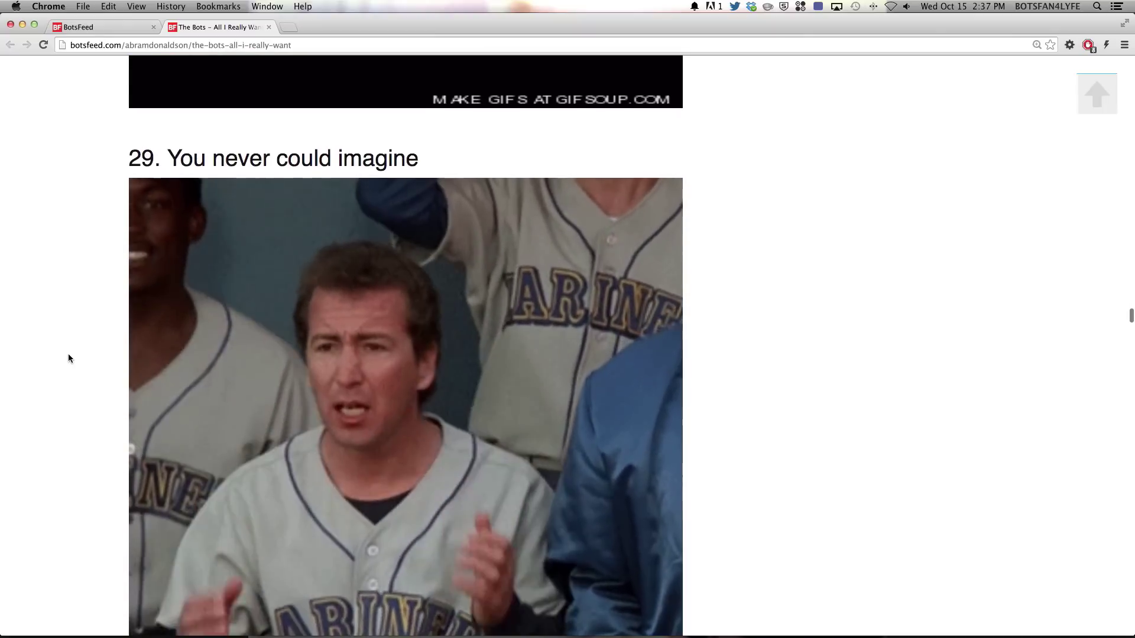
pyautogui.scroll(-1, 68, 358)
pyautogui.scroll(-5, 68, 359)
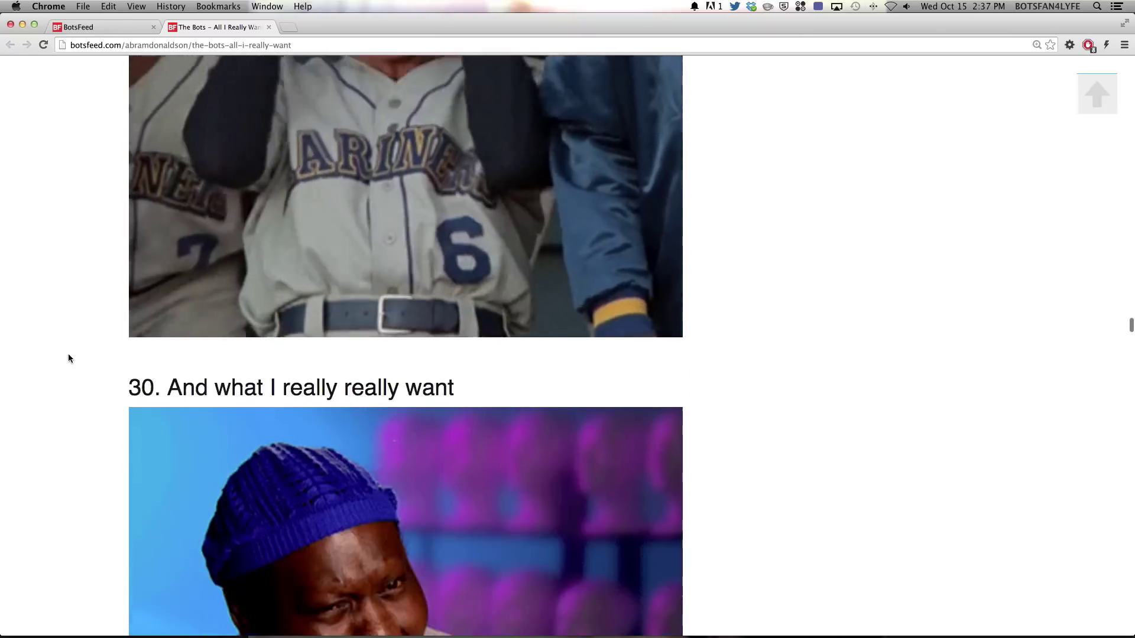
pyautogui.scroll(-3, 69, 359)
pyautogui.scroll(-1, 69, 358)
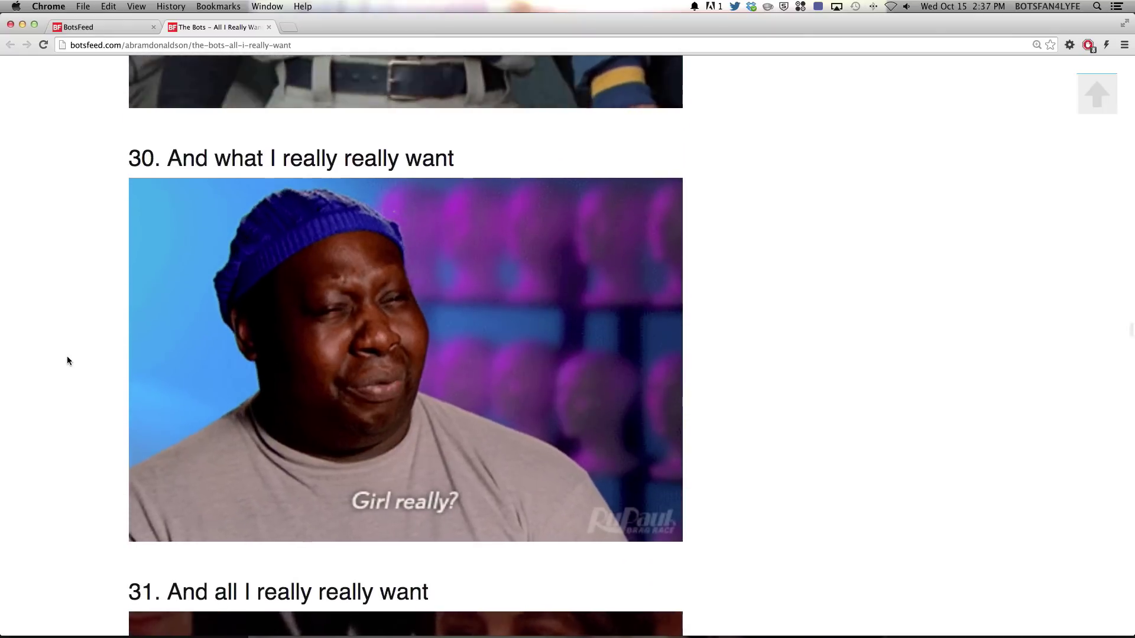
pyautogui.scroll(-5, 66, 358)
pyautogui.scroll(-1, 66, 357)
pyautogui.scroll(-2, 67, 346)
pyautogui.scroll(-1, 67, 347)
pyautogui.scroll(-5, 67, 351)
pyautogui.scroll(-1, 67, 351)
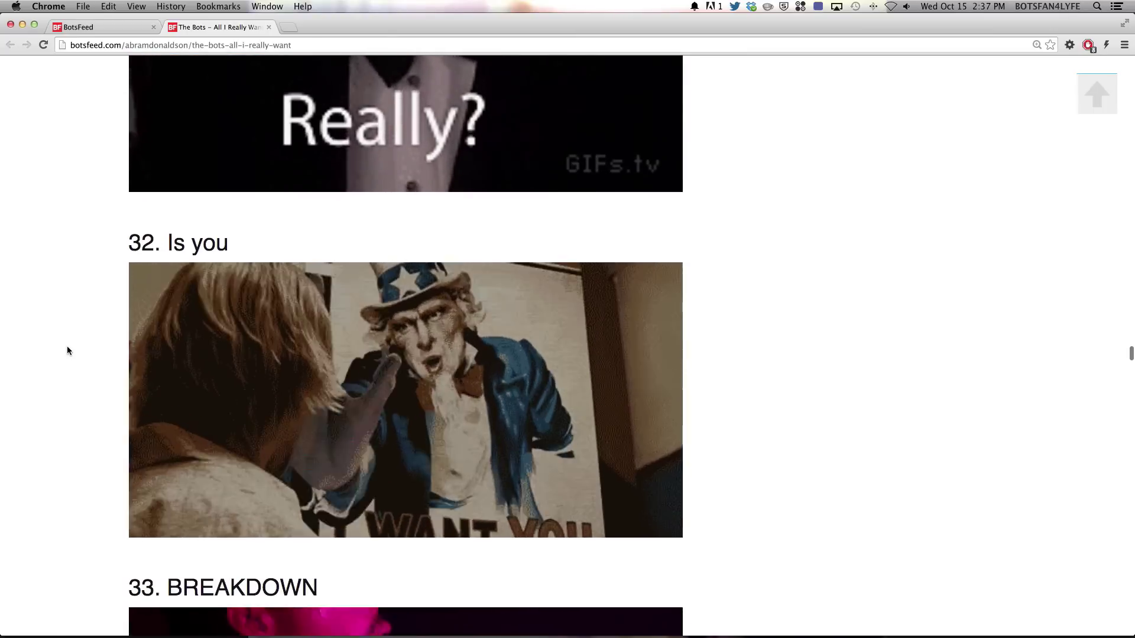
pyautogui.scroll(-4, 66, 351)
pyautogui.scroll(-1, 67, 351)
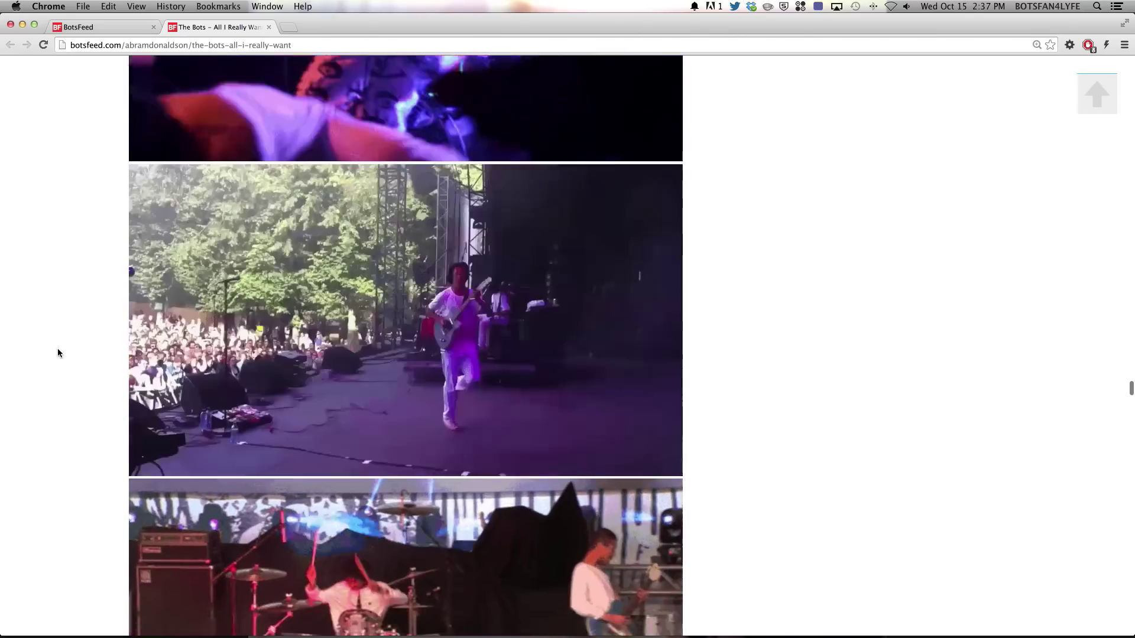
pyautogui.scroll(-1, 57, 352)
pyautogui.scroll(-3, 57, 352)
pyautogui.scroll(-8, 59, 348)
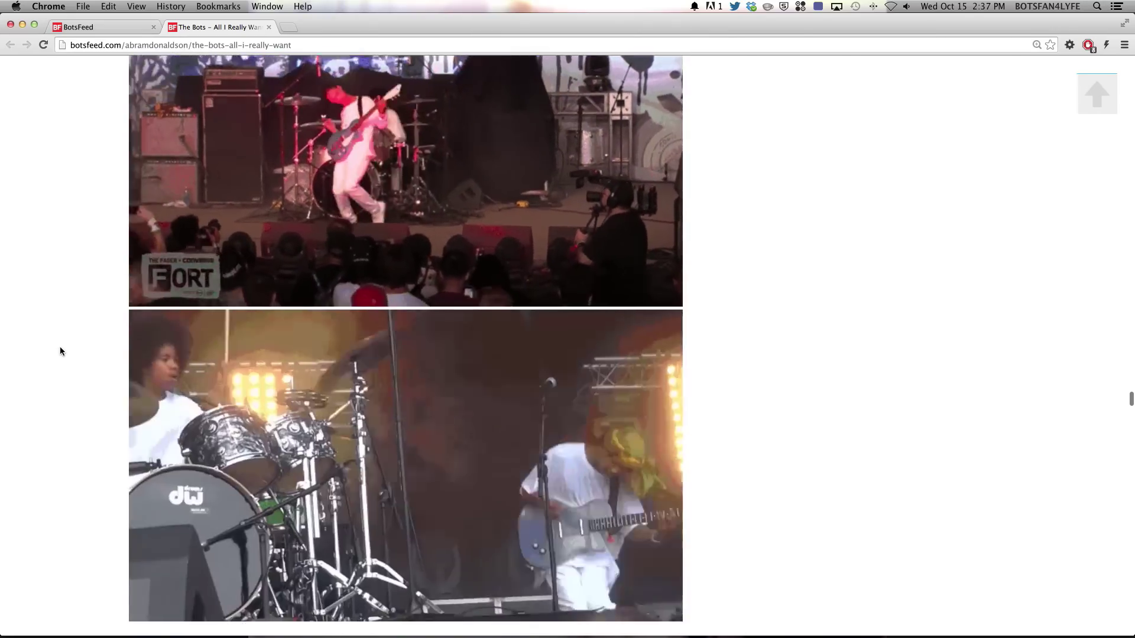
pyautogui.scroll(1, 60, 349)
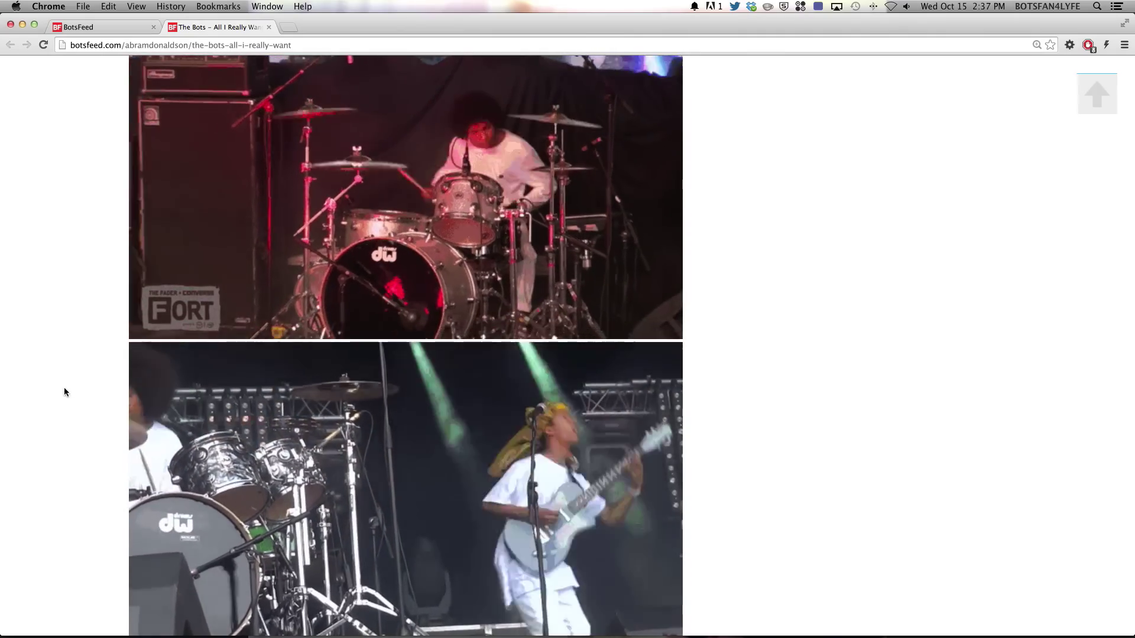
pyautogui.scroll(-2, 58, 396)
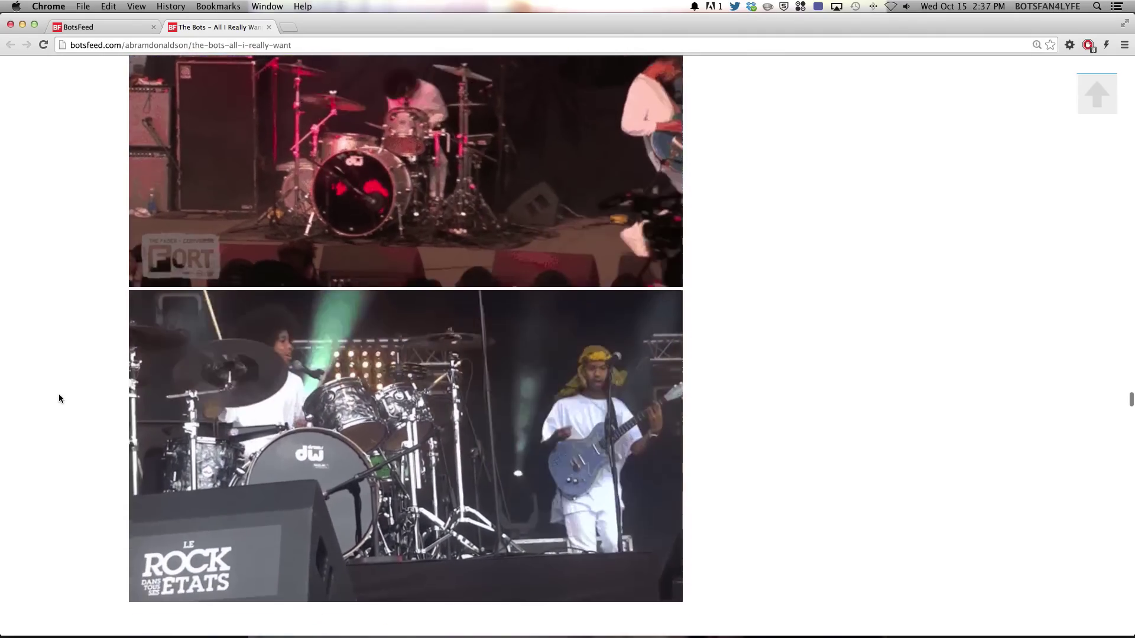
pyautogui.scroll(-2, 59, 399)
pyautogui.scroll(-4, 60, 391)
pyautogui.scroll(-3, 61, 386)
pyautogui.scroll(-2, 63, 388)
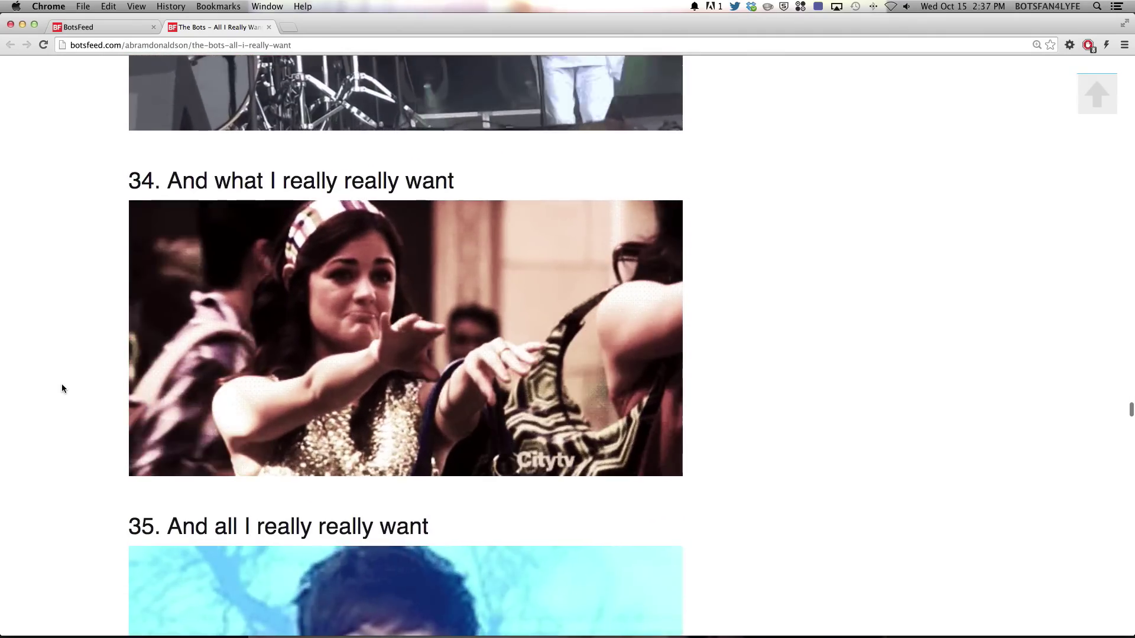
pyautogui.scroll(-8, 52, 393)
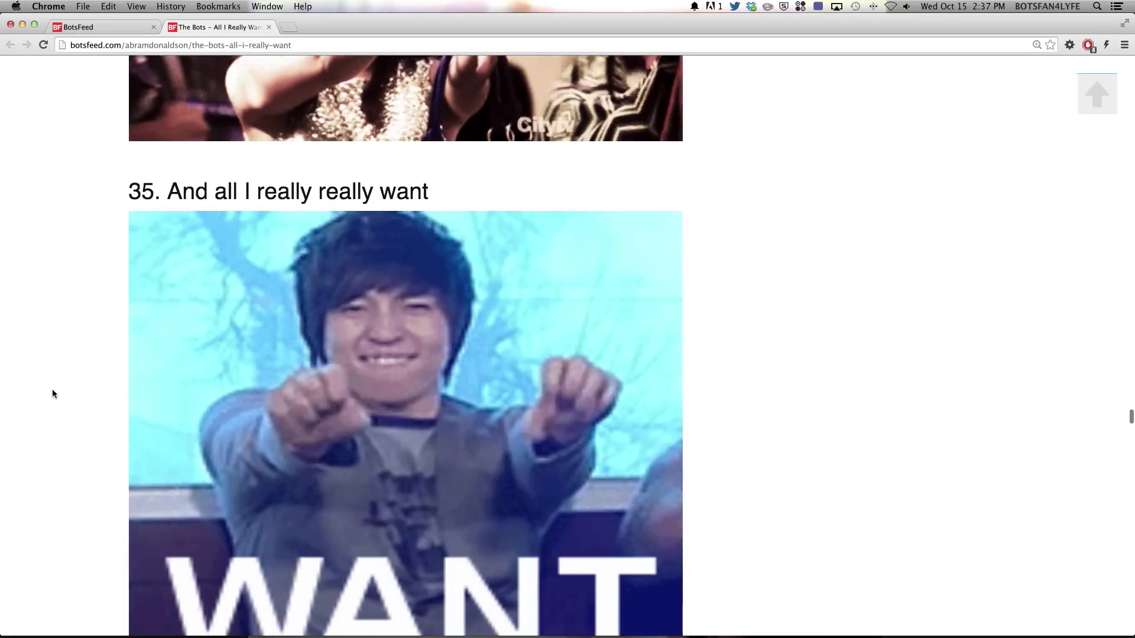
pyautogui.scroll(-1, 53, 393)
pyautogui.scroll(-2, 53, 386)
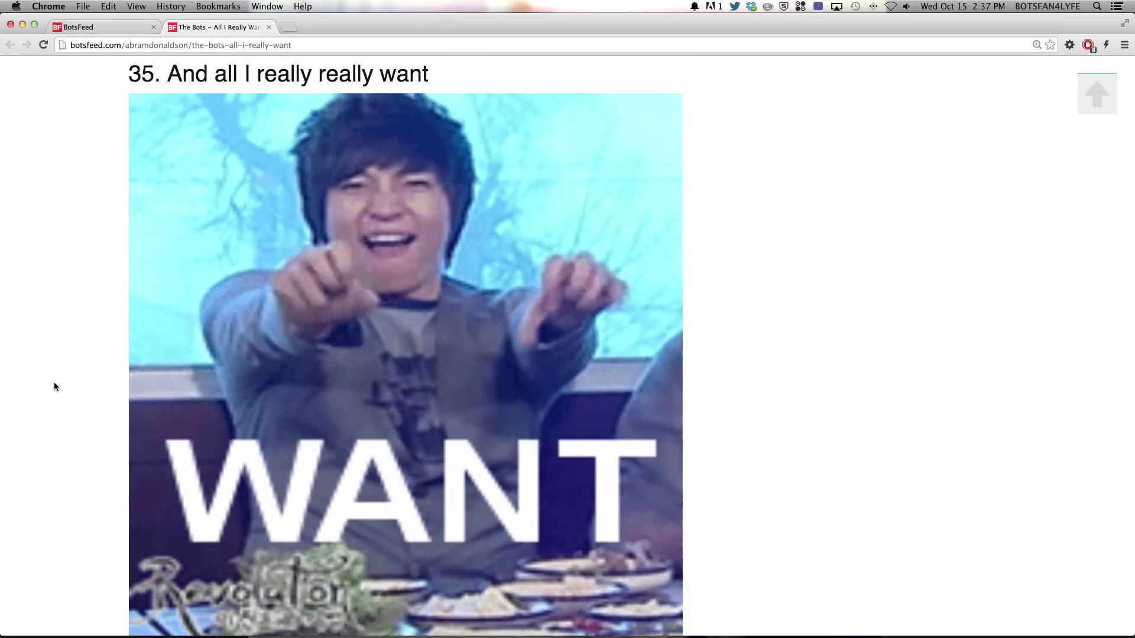
pyautogui.scroll(-5, 54, 387)
pyautogui.scroll(-1, 55, 385)
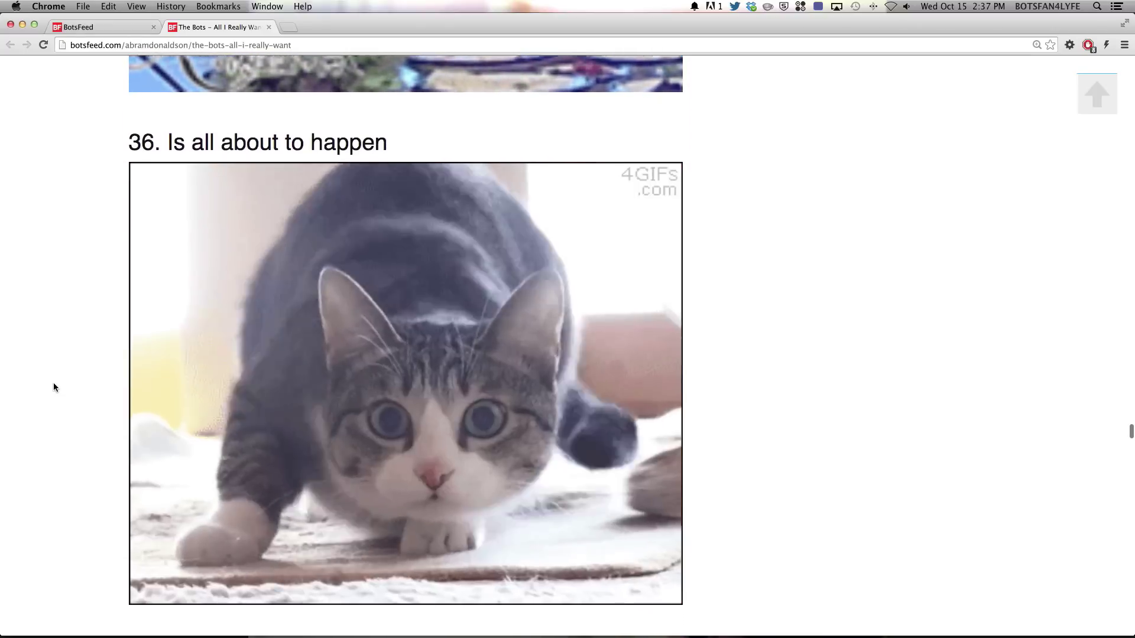
pyautogui.scroll(-5, 60, 380)
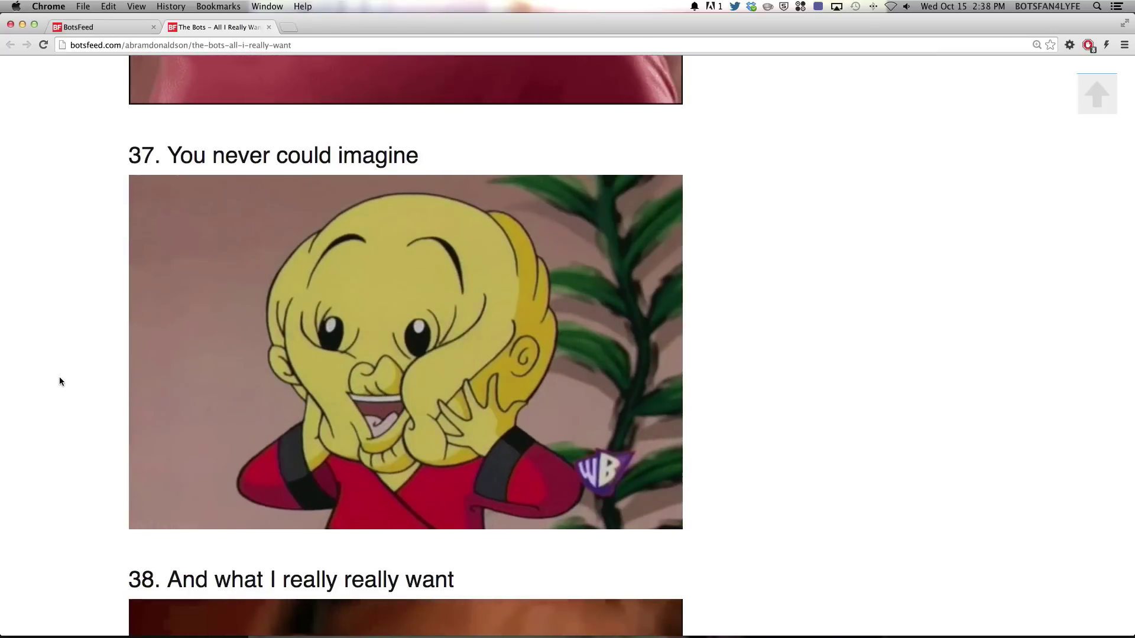
pyautogui.scroll(-4, 56, 400)
pyautogui.scroll(-1, 58, 405)
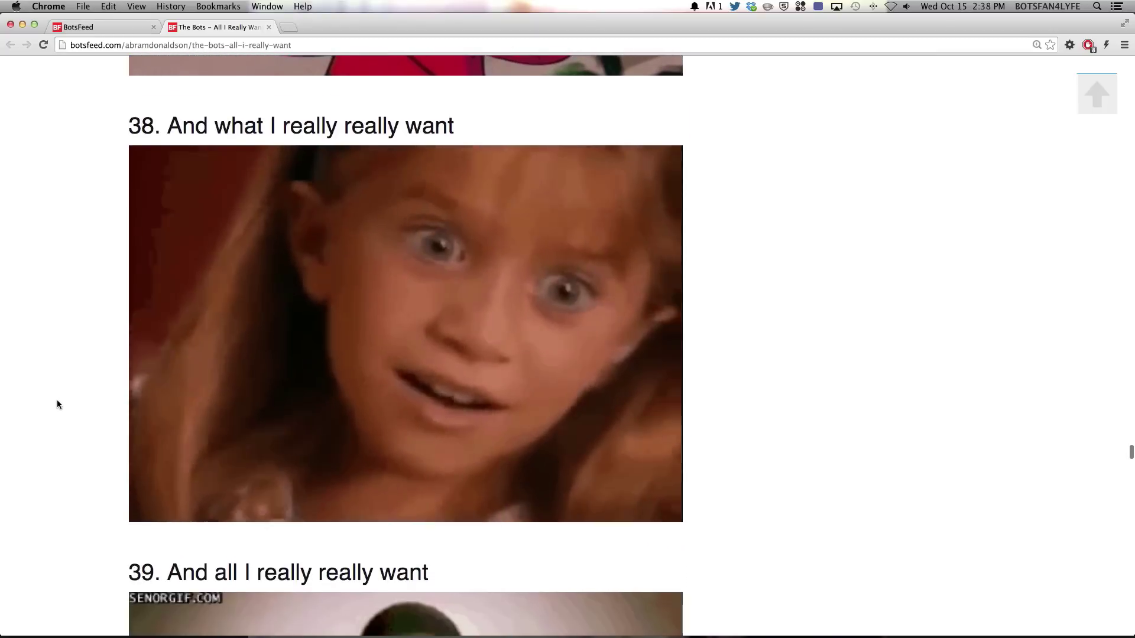
pyautogui.scroll(-4, 65, 395)
pyautogui.scroll(-1, 65, 393)
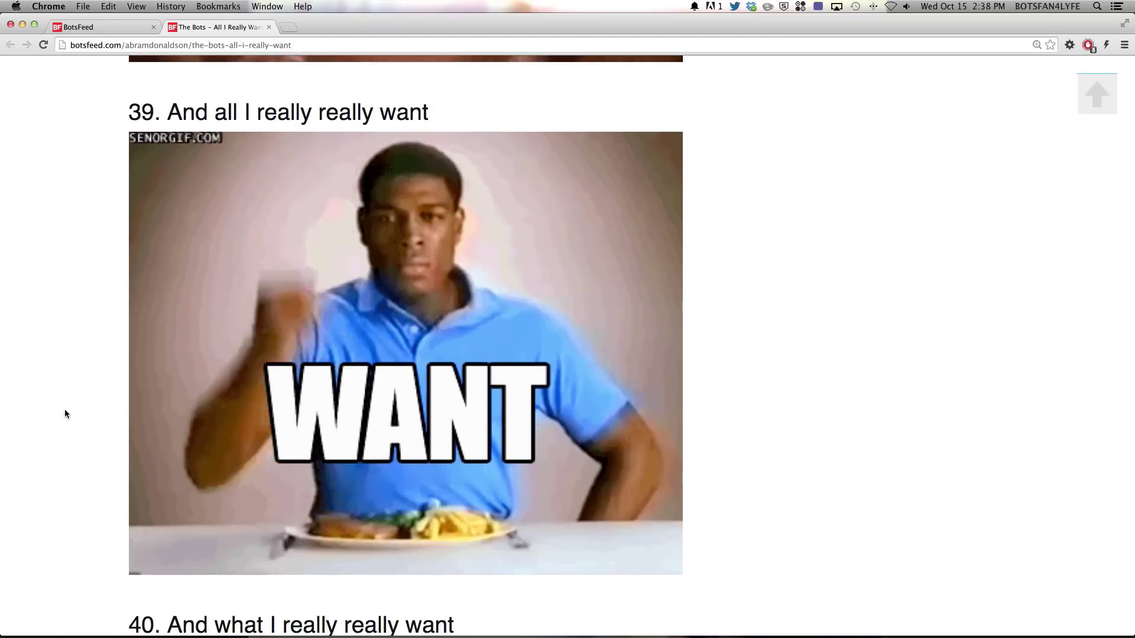
pyautogui.scroll(-2, 65, 409)
pyautogui.scroll(-3, 64, 408)
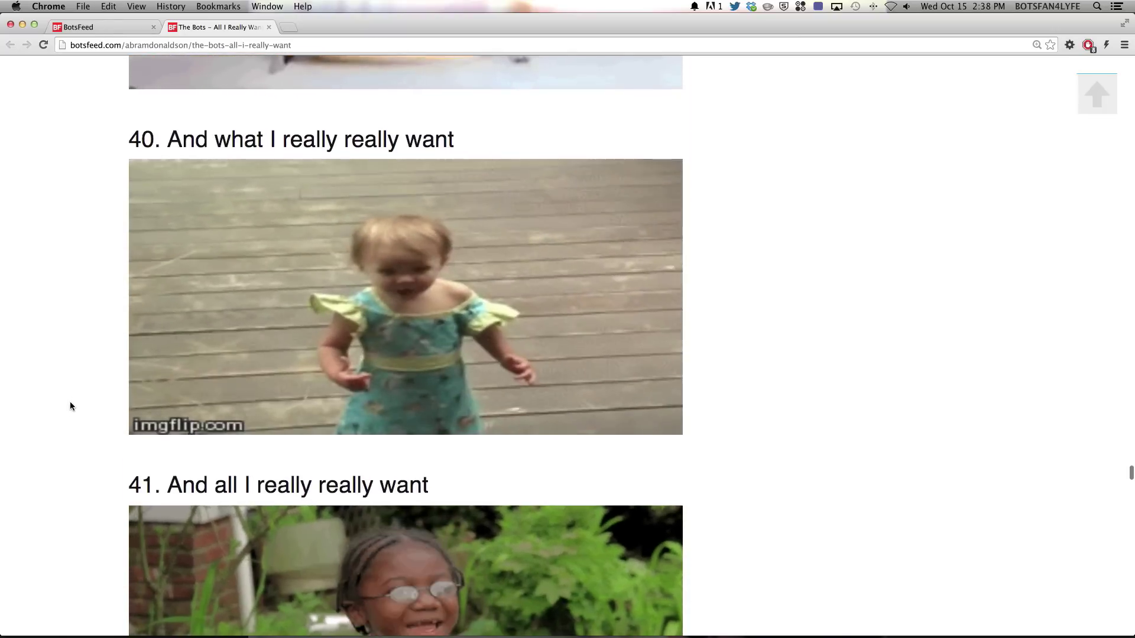
pyautogui.scroll(-1, 76, 384)
pyautogui.scroll(-3, 77, 385)
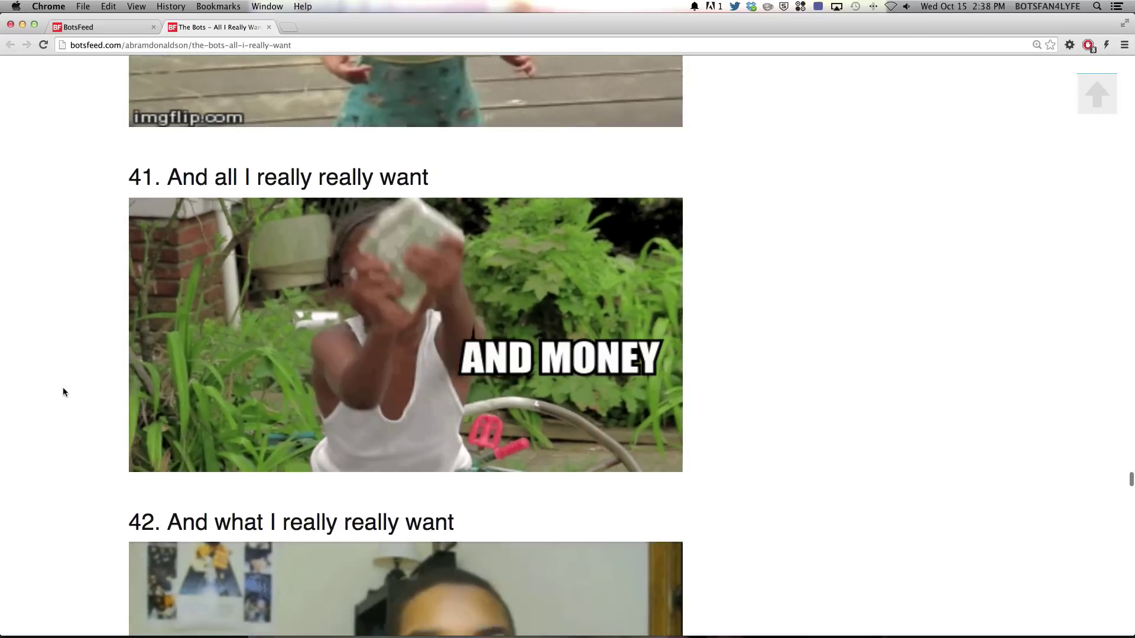
pyautogui.scroll(-3, 63, 392)
pyautogui.scroll(-1, 62, 392)
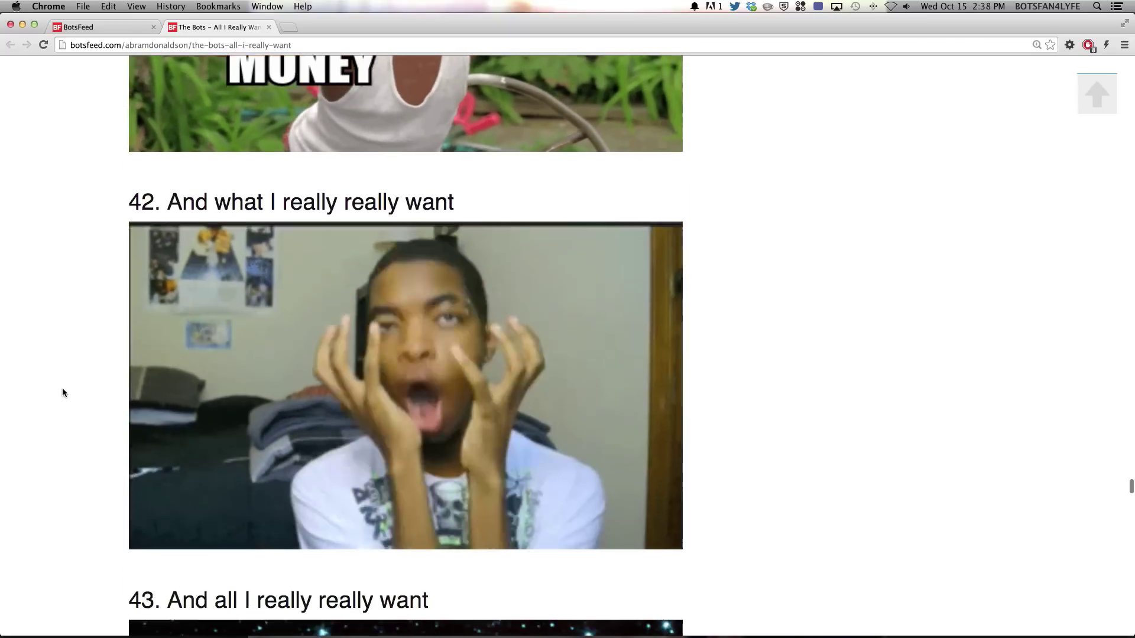
pyautogui.scroll(-5, 62, 392)
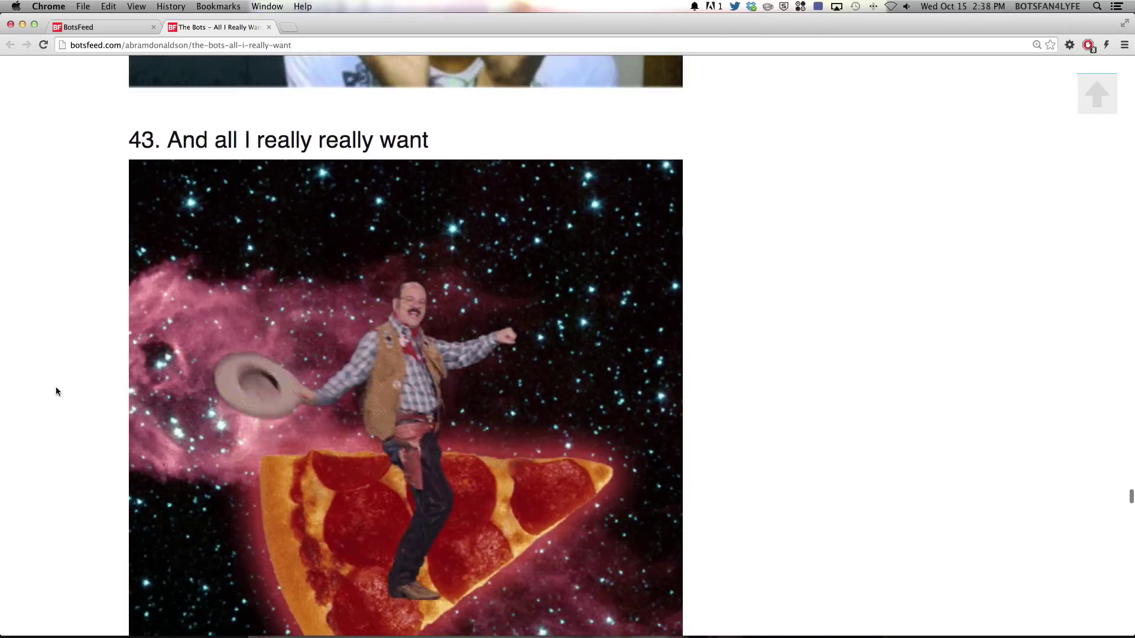
pyautogui.scroll(-1, 56, 387)
pyautogui.scroll(-5, 56, 384)
pyautogui.scroll(-2, 56, 381)
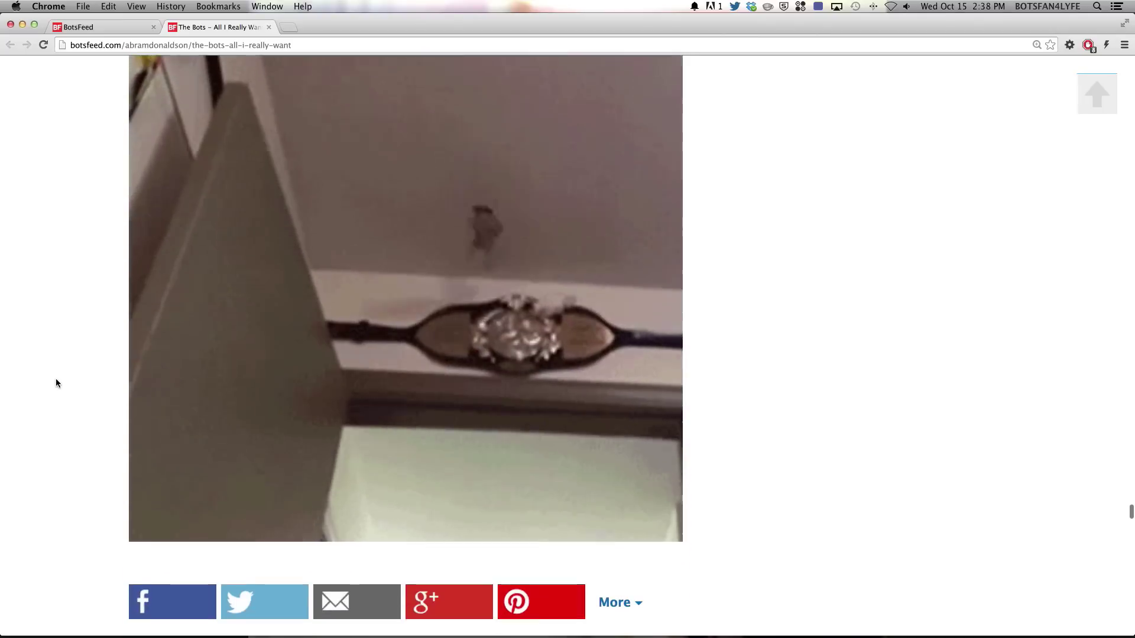